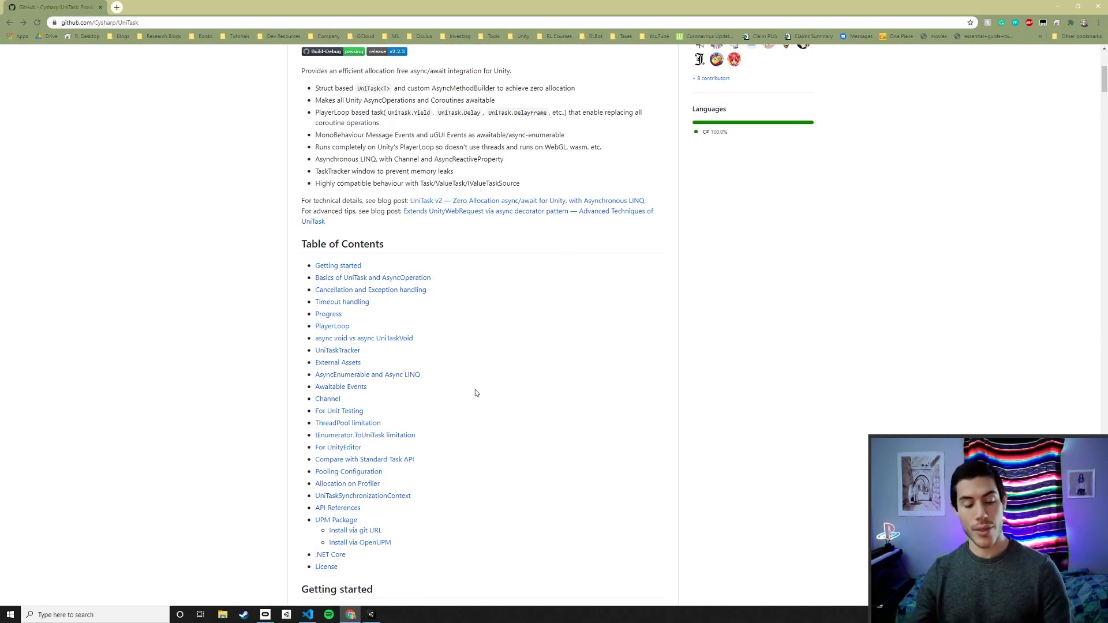
{"action": "scroll", "coordinate": [483, 393], "scroll_direction": "up", "scroll_amount": 1}
{"action": "scroll", "coordinate": [484, 395], "scroll_direction": "up", "scroll_amount": 1}
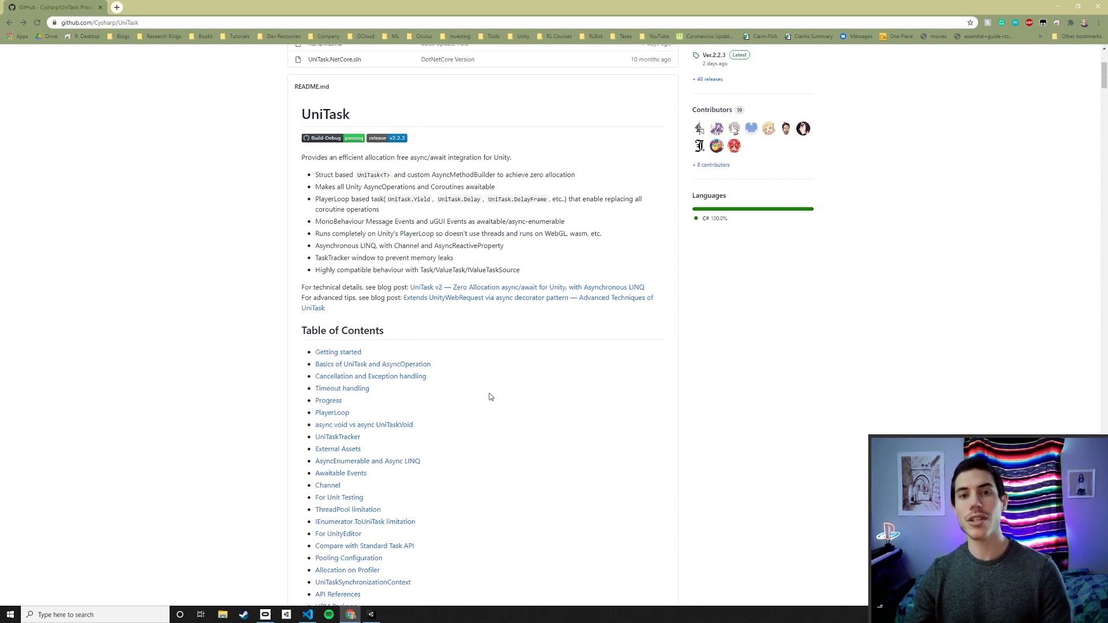
{"action": "scroll", "coordinate": [489, 396], "scroll_direction": "down", "scroll_amount": 1}
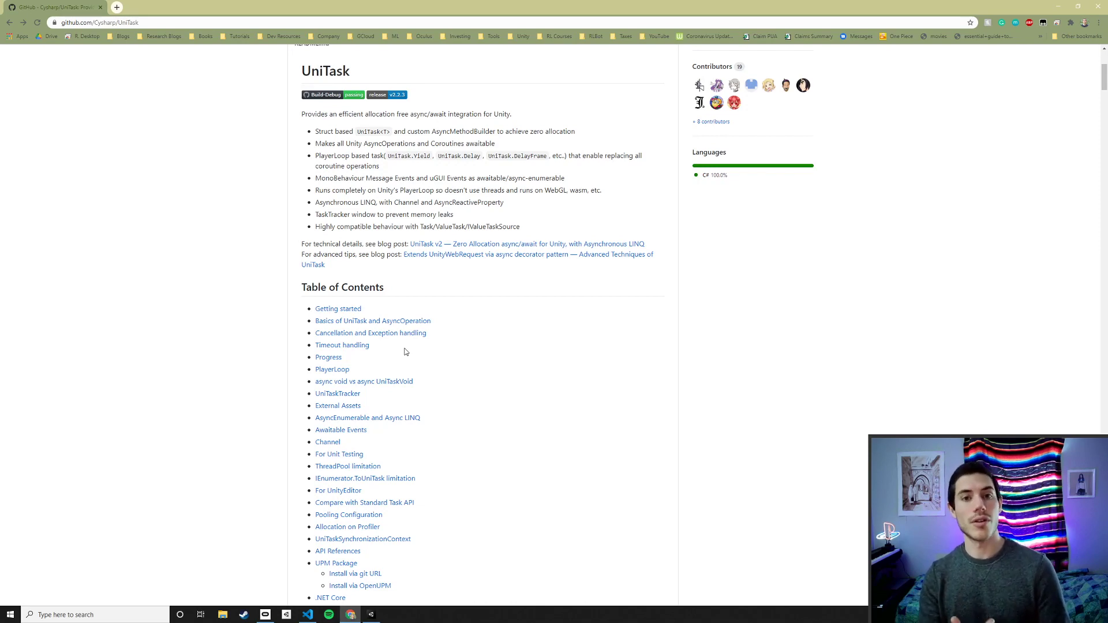
{"action": "scroll", "coordinate": [451, 338], "scroll_direction": "down", "scroll_amount": 1}
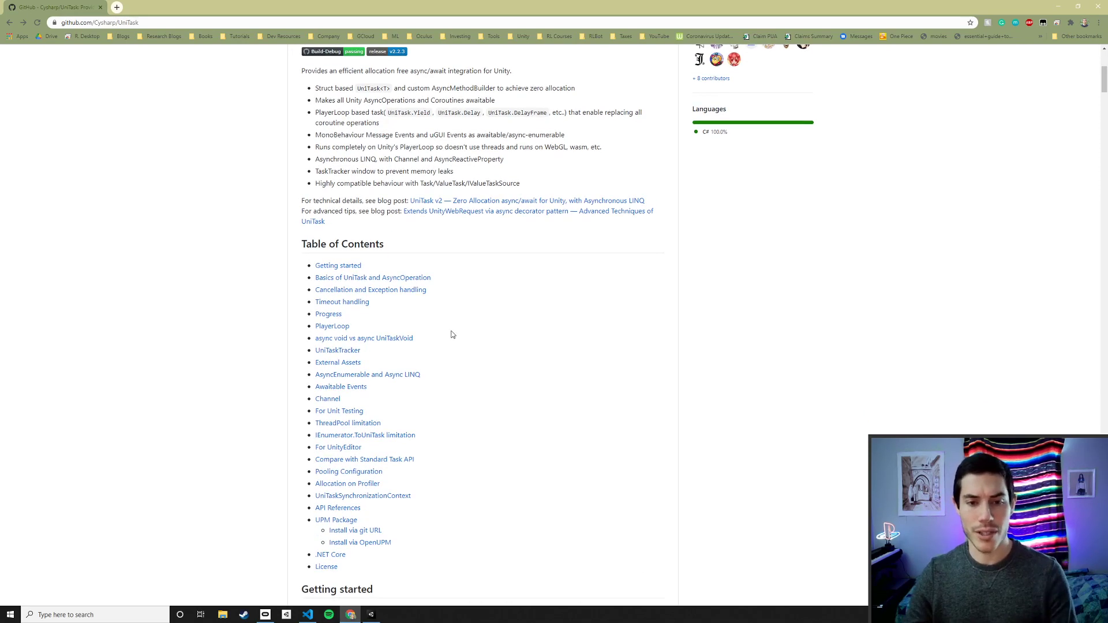
{"action": "scroll", "coordinate": [448, 296], "scroll_direction": "up", "scroll_amount": 2}
{"action": "scroll", "coordinate": [448, 298], "scroll_direction": "down", "scroll_amount": 1}
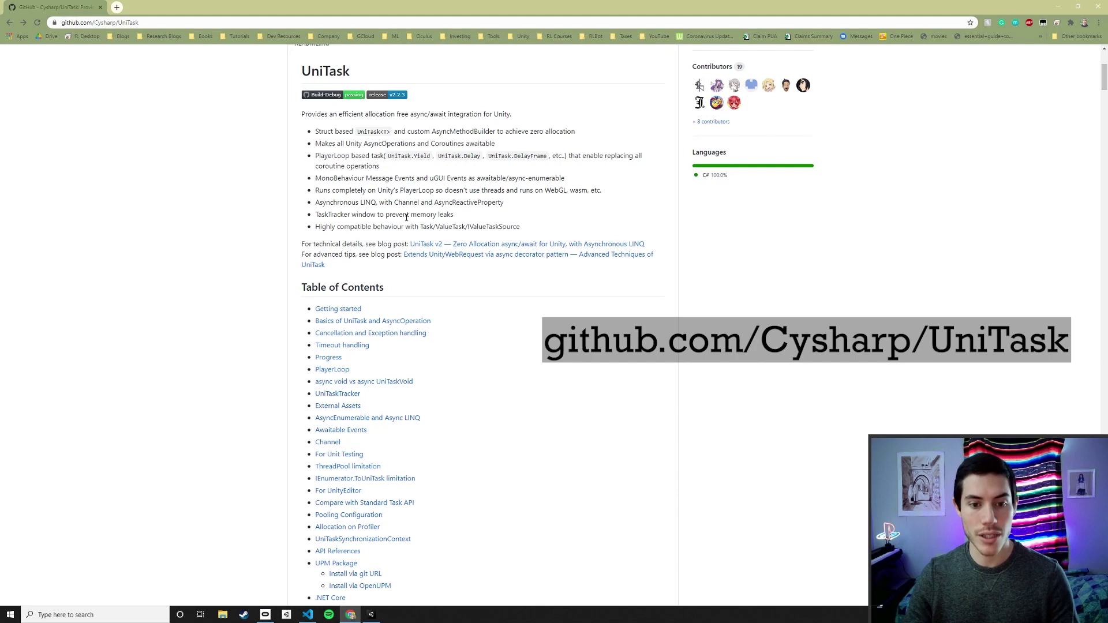
{"action": "scroll", "coordinate": [403, 283], "scroll_direction": "down", "scroll_amount": 3}
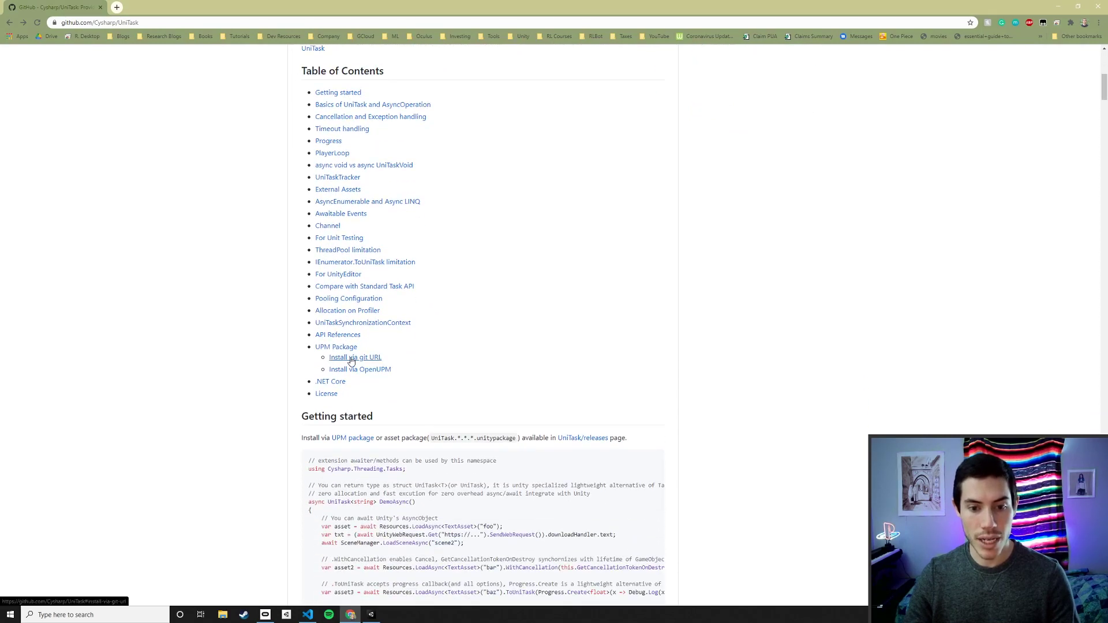
- Jump to the 'Install via OpenUPM' section of the UniTask README
{"action": "left_click", "coordinate": [352, 372]}
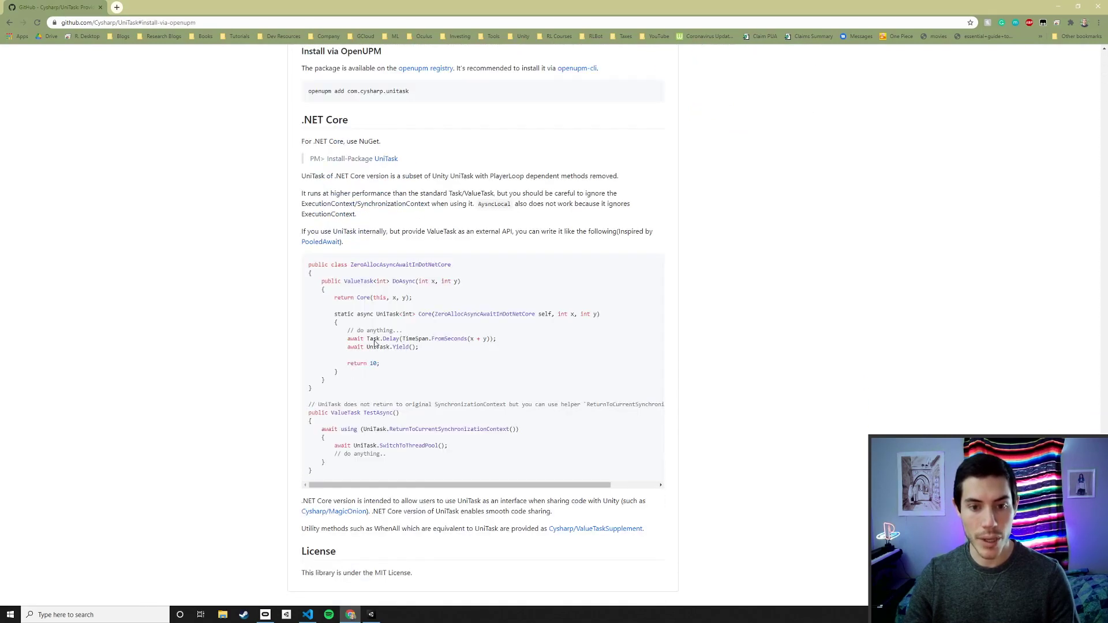
{"action": "scroll", "coordinate": [400, 271], "scroll_direction": "up", "scroll_amount": 1}
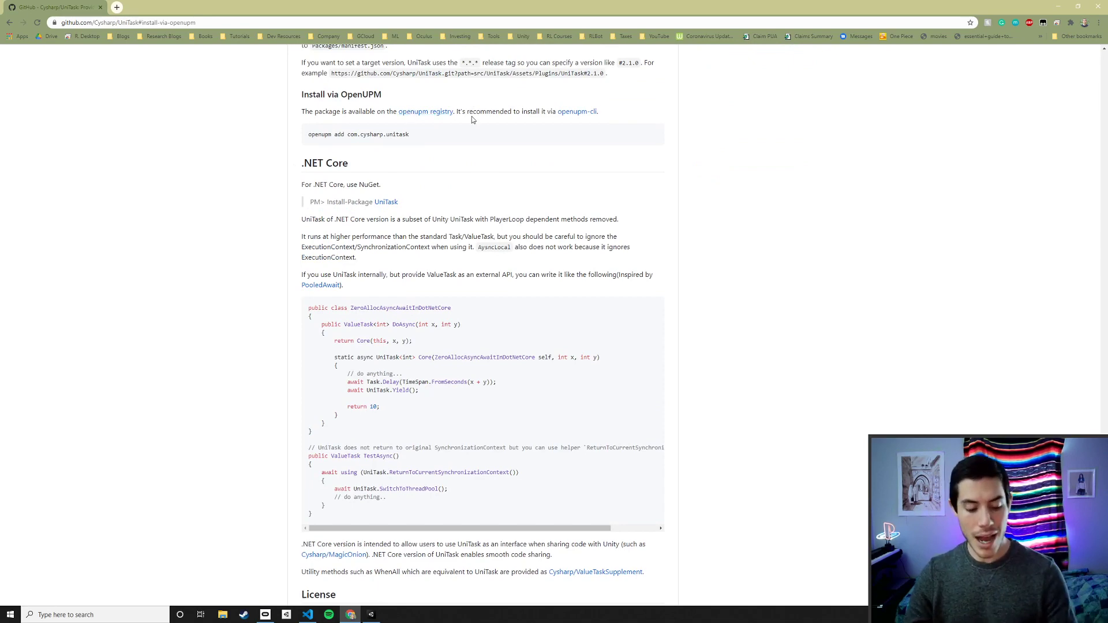
{"action": "scroll", "coordinate": [494, 208], "scroll_direction": "down", "scroll_amount": 1}
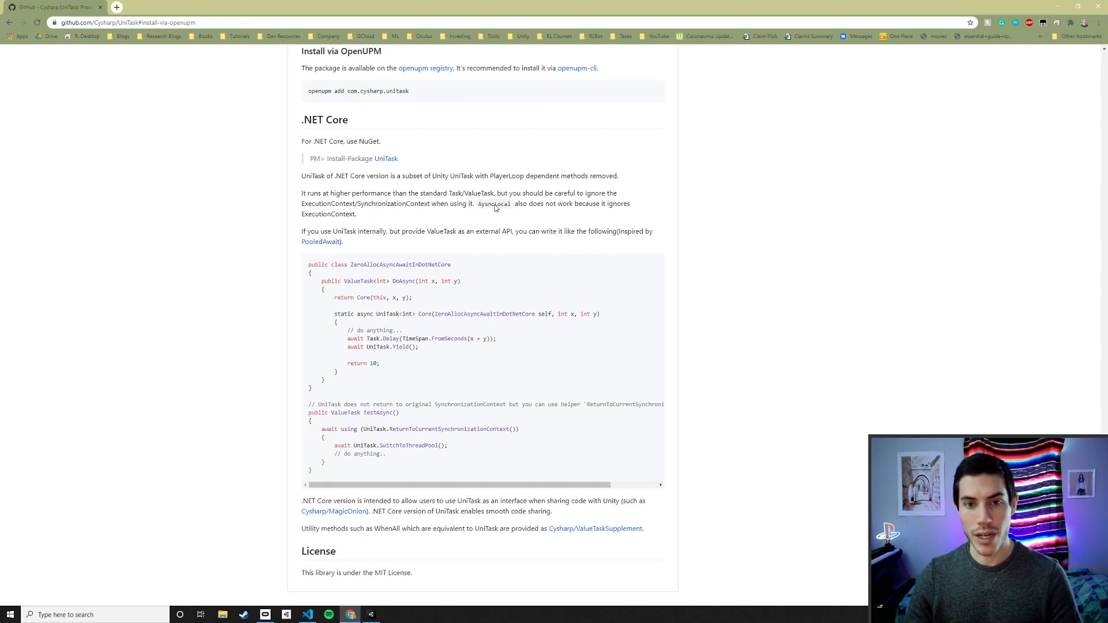
{"action": "scroll", "coordinate": [494, 208], "scroll_direction": "up", "scroll_amount": 2}
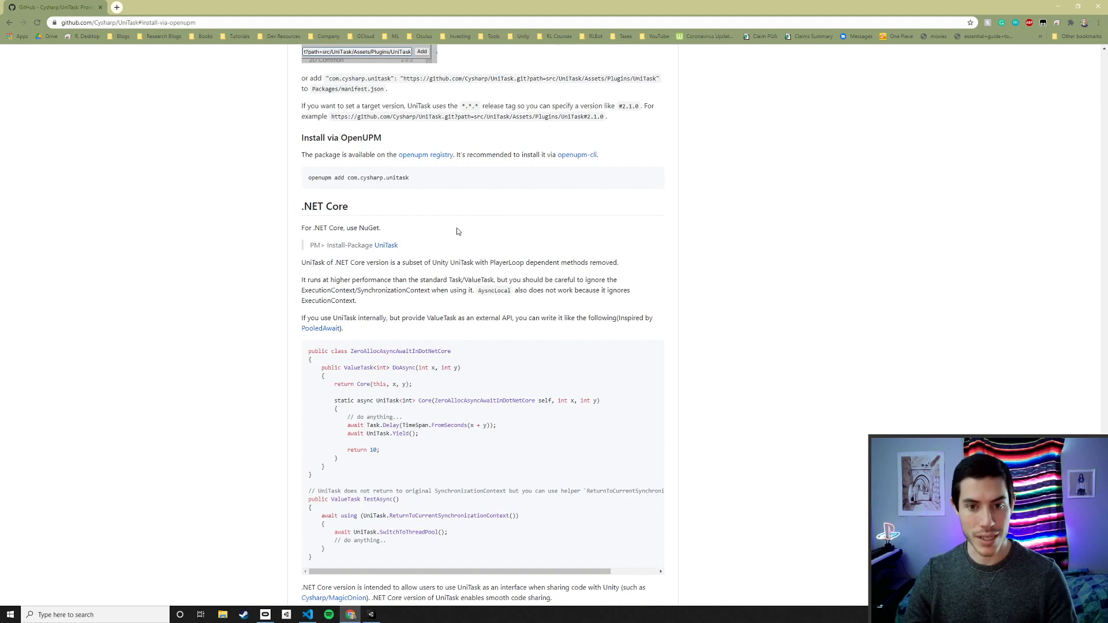
{"action": "scroll", "coordinate": [456, 228], "scroll_direction": "up", "scroll_amount": 1}
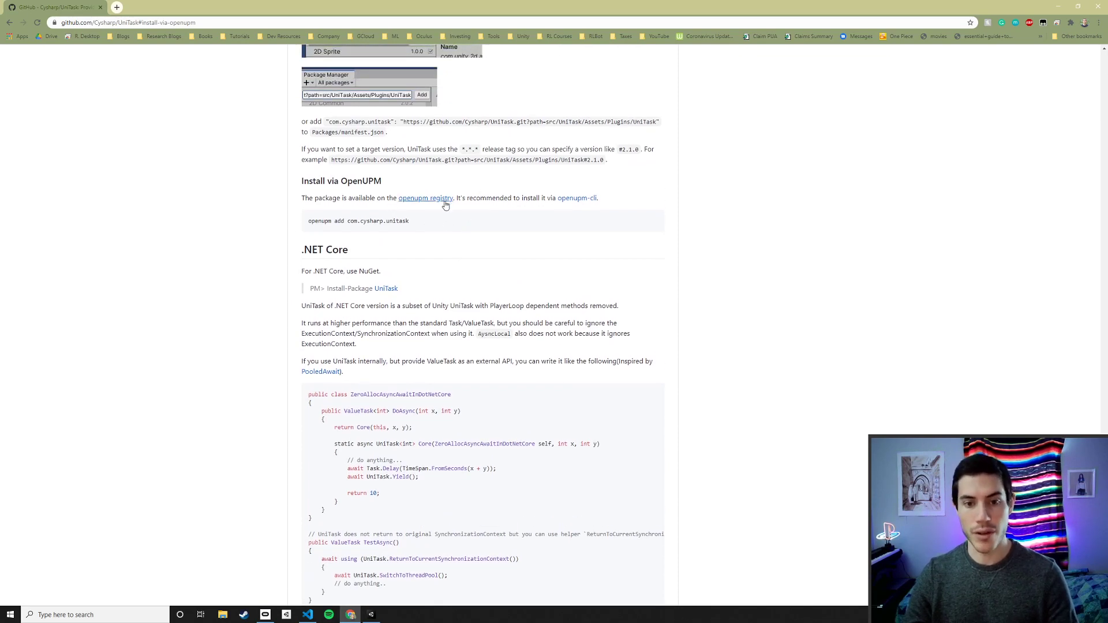
{"action": "scroll", "coordinate": [463, 270], "scroll_direction": "down", "scroll_amount": 1}
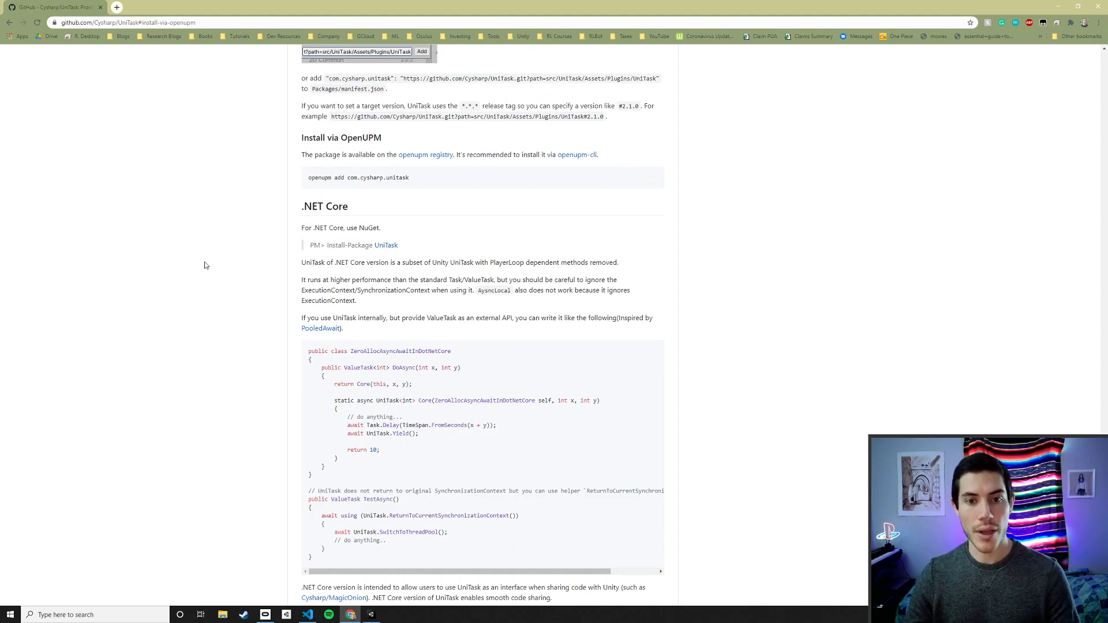
{"action": "scroll", "coordinate": [202, 277], "scroll_direction": "up", "scroll_amount": 5}
{"action": "scroll", "coordinate": [196, 317], "scroll_direction": "up", "scroll_amount": 20}
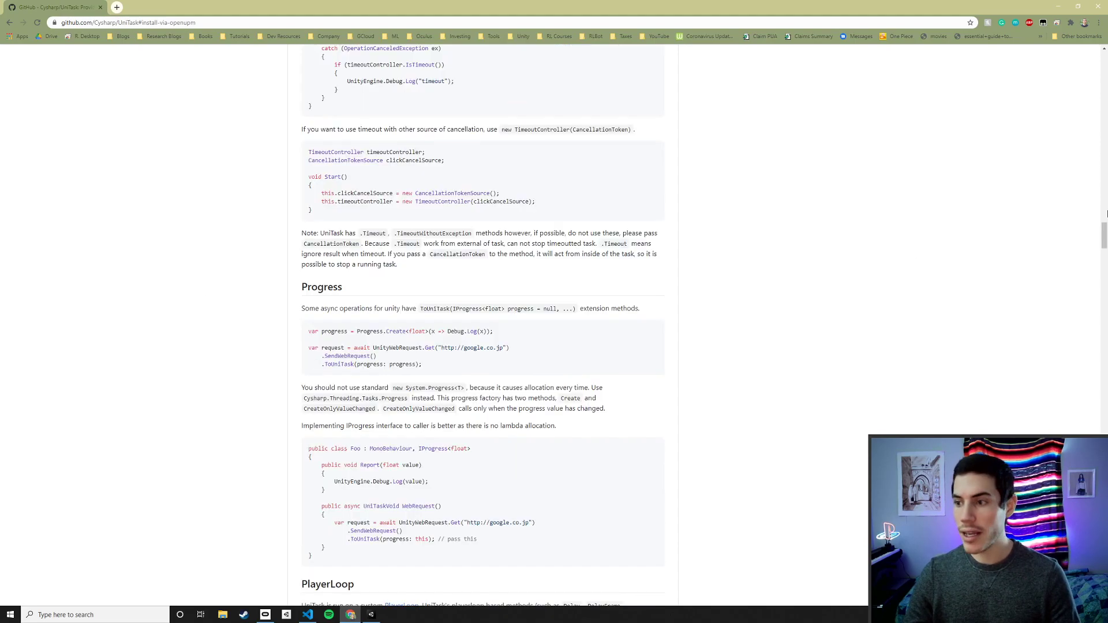
{"action": "left_click_drag", "start_coordinate": [1105, 227], "coordinate": [1080, 89]}
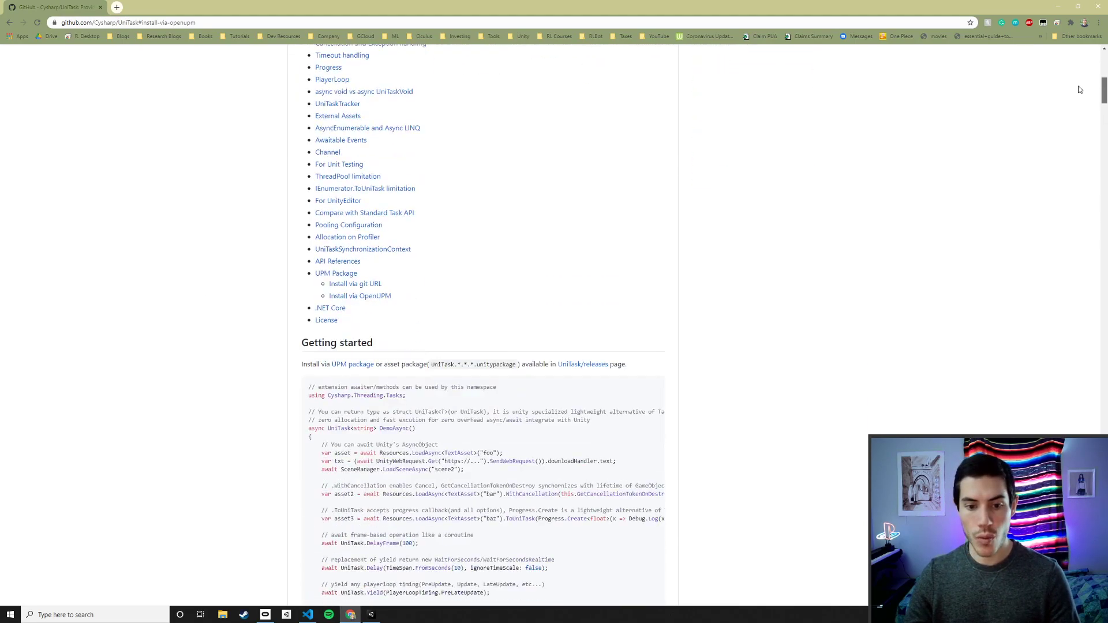
{"action": "scroll", "coordinate": [1079, 89], "scroll_direction": "down", "scroll_amount": 4}
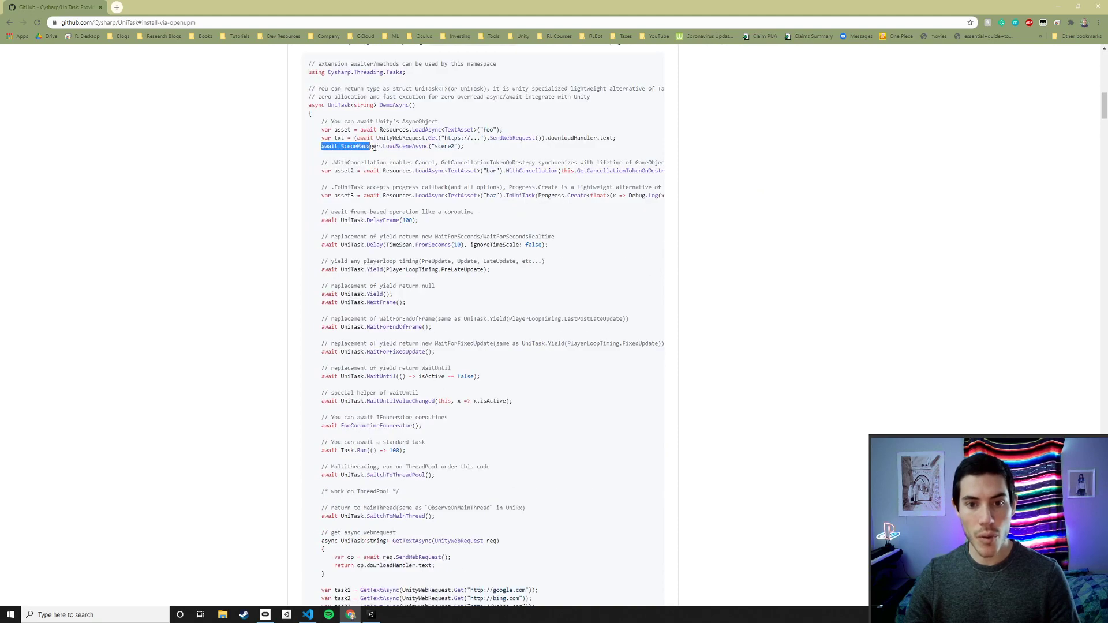
- Highlight the scene-loading await, player loop timings and 'await UniTask.SwitchToThreadPool();' lines
{"action": "left_click_drag", "start_coordinate": [324, 146], "coordinate": [447, 148]}
{"action": "scroll", "coordinate": [546, 184], "scroll_direction": "down", "scroll_amount": 1}
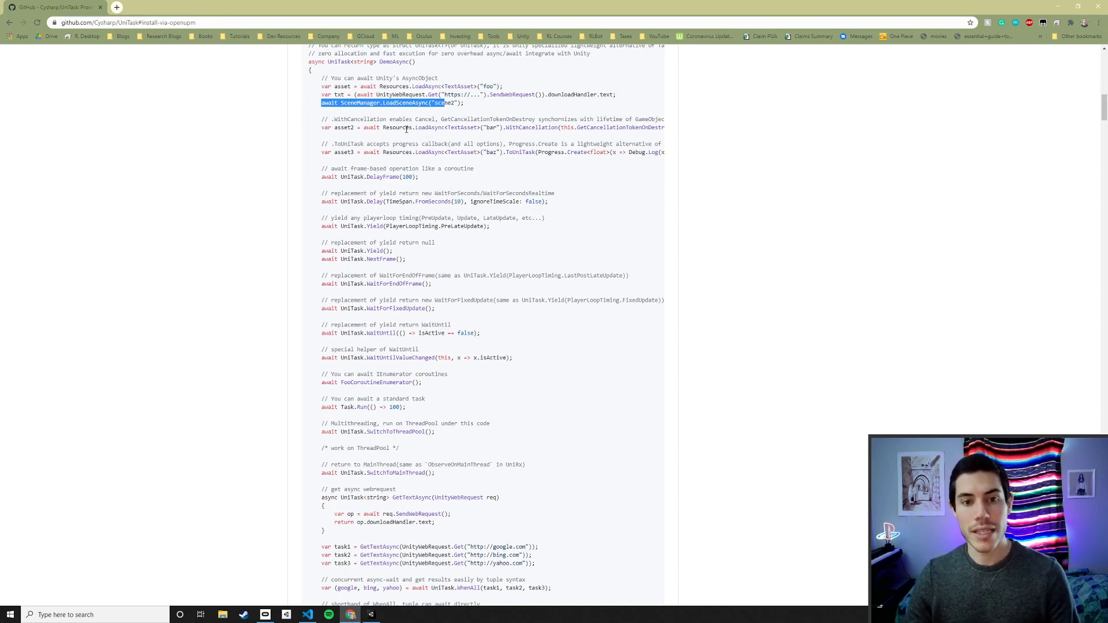
{"action": "scroll", "coordinate": [385, 150], "scroll_direction": "down", "scroll_amount": 1}
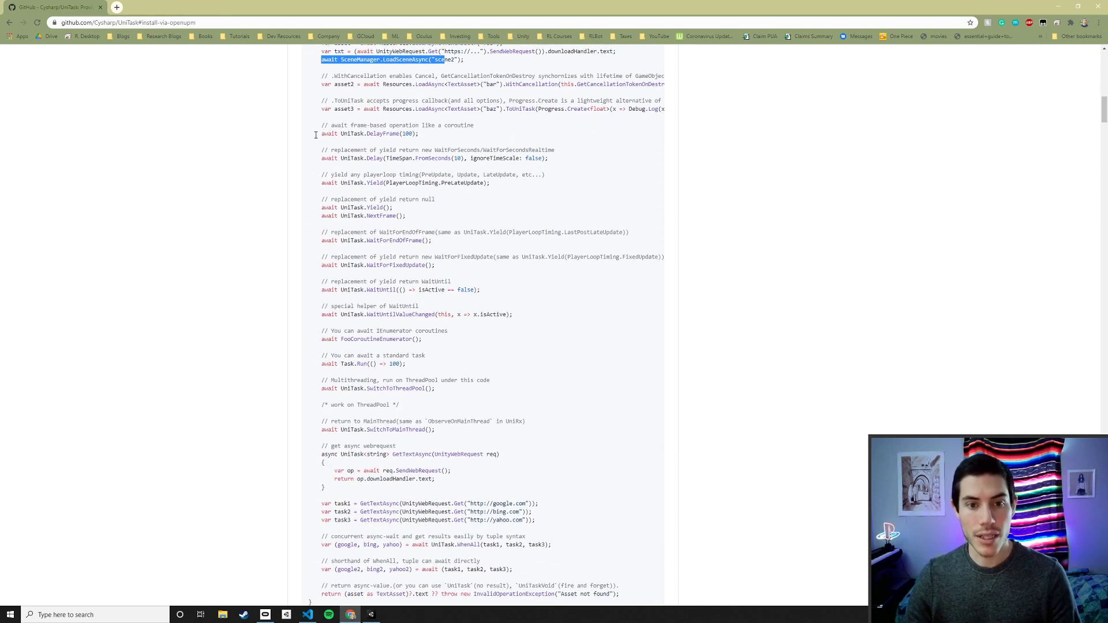
{"action": "left_click_drag", "start_coordinate": [316, 134], "coordinate": [425, 134]}
{"action": "scroll", "coordinate": [386, 139], "scroll_direction": "down", "scroll_amount": 1}
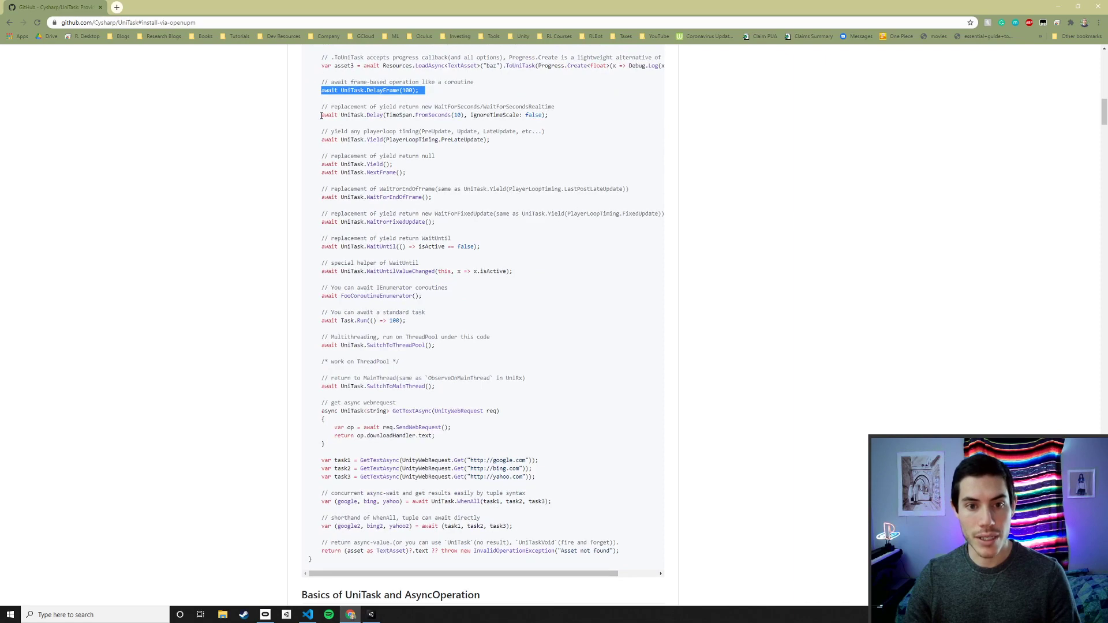
{"action": "left_click_drag", "start_coordinate": [321, 115], "coordinate": [572, 115]}
{"action": "scroll", "coordinate": [321, 104], "scroll_direction": "down", "scroll_amount": 1}
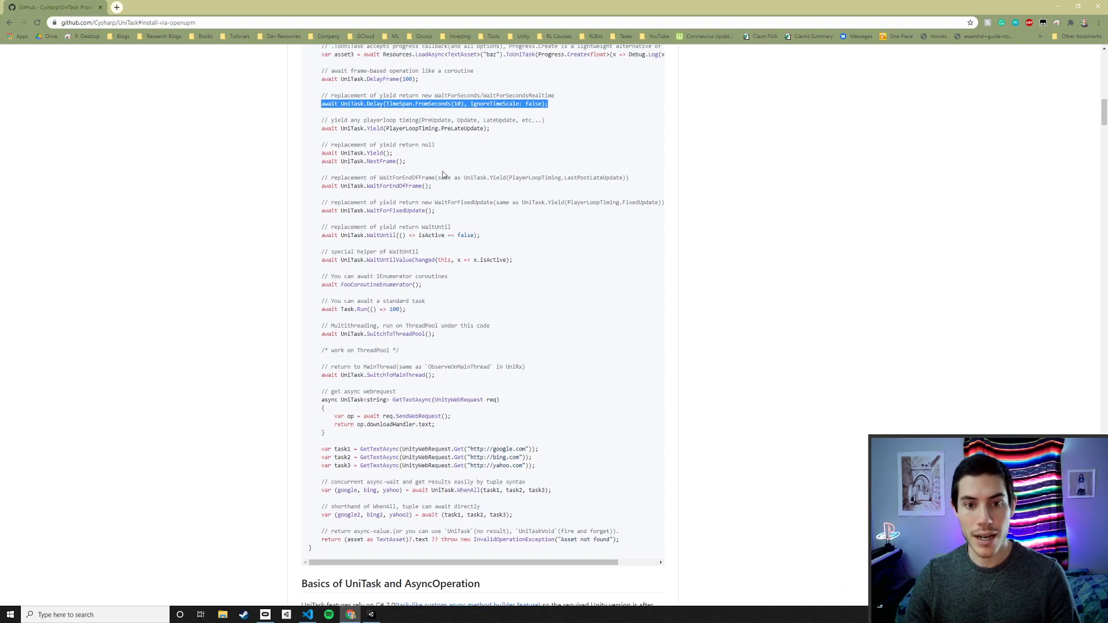
{"action": "left_click_drag", "start_coordinate": [320, 97], "coordinate": [543, 89]}
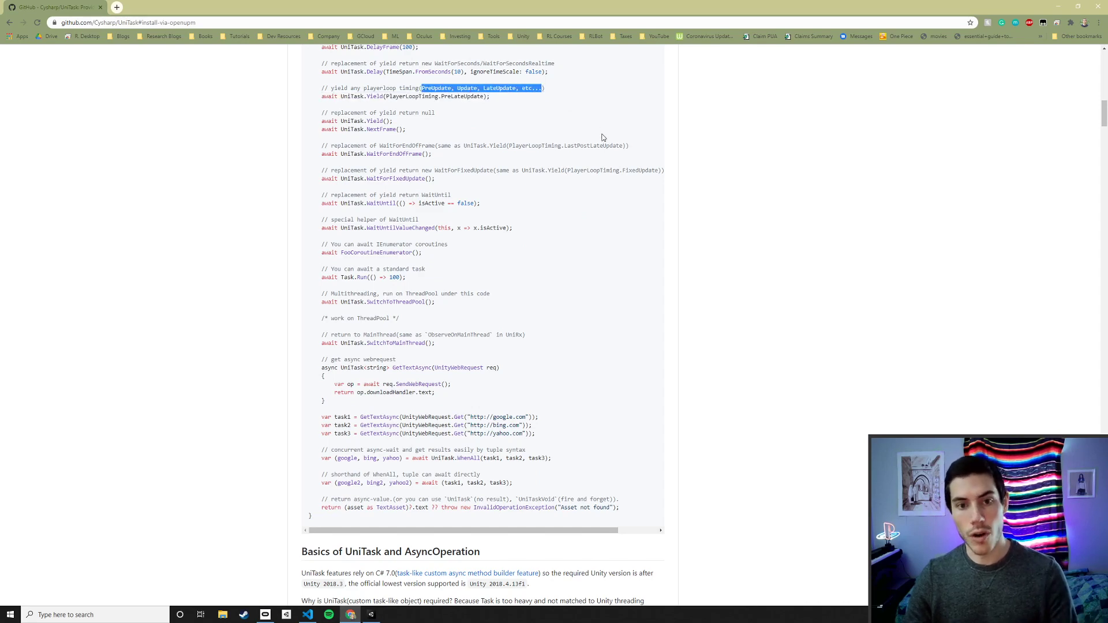
{"action": "scroll", "coordinate": [469, 246], "scroll_direction": "down", "scroll_amount": 1}
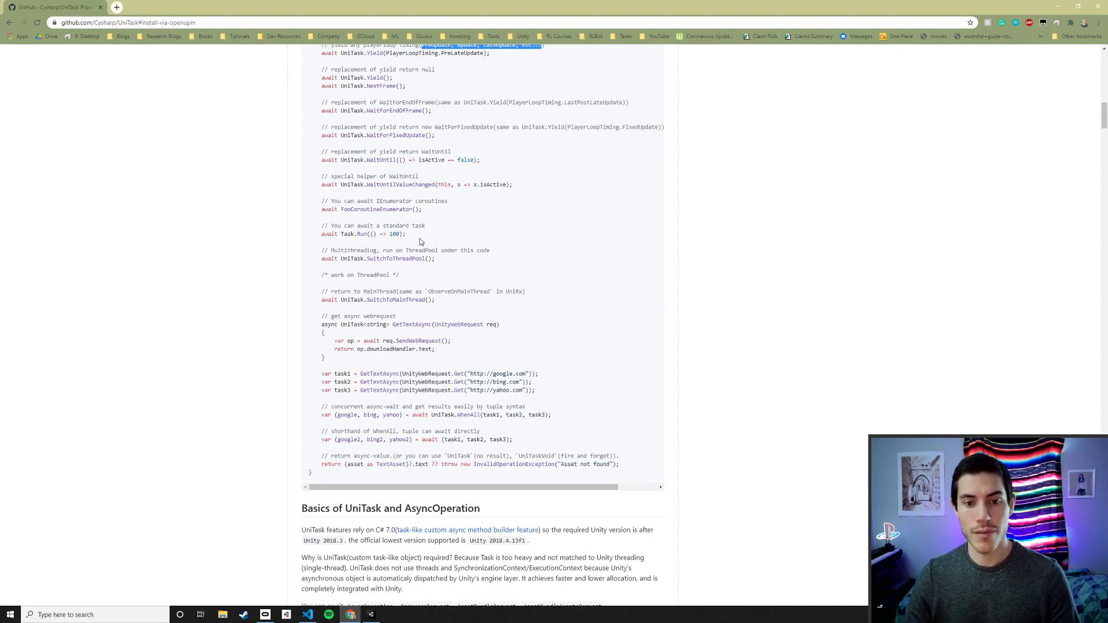
{"action": "left_click_drag", "start_coordinate": [435, 259], "coordinate": [319, 255]}
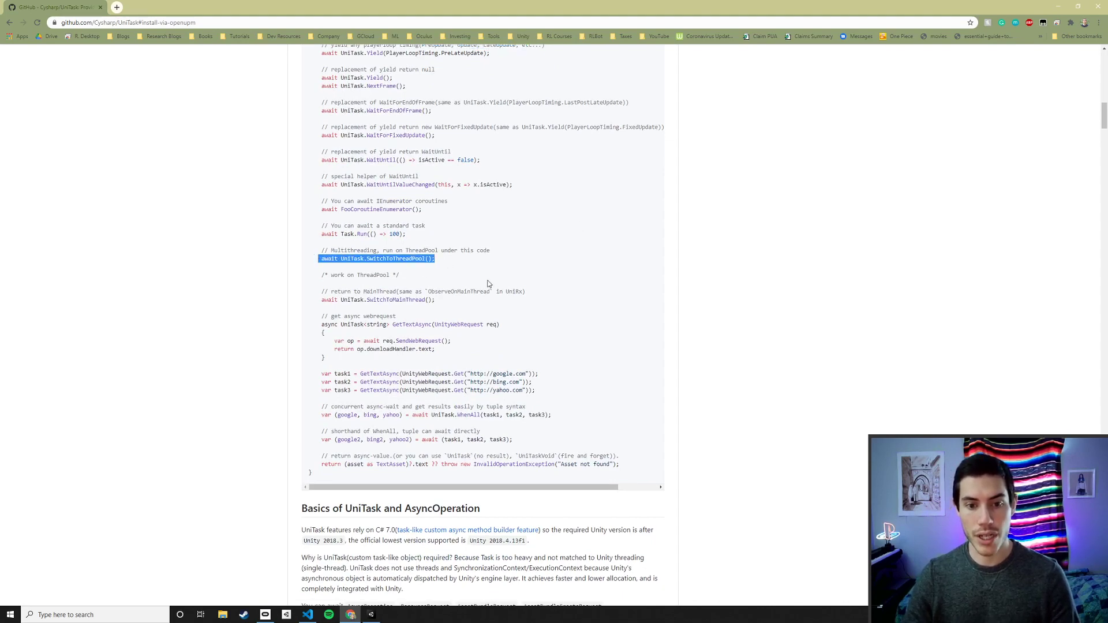
{"action": "scroll", "coordinate": [487, 283], "scroll_direction": "down", "scroll_amount": 1}
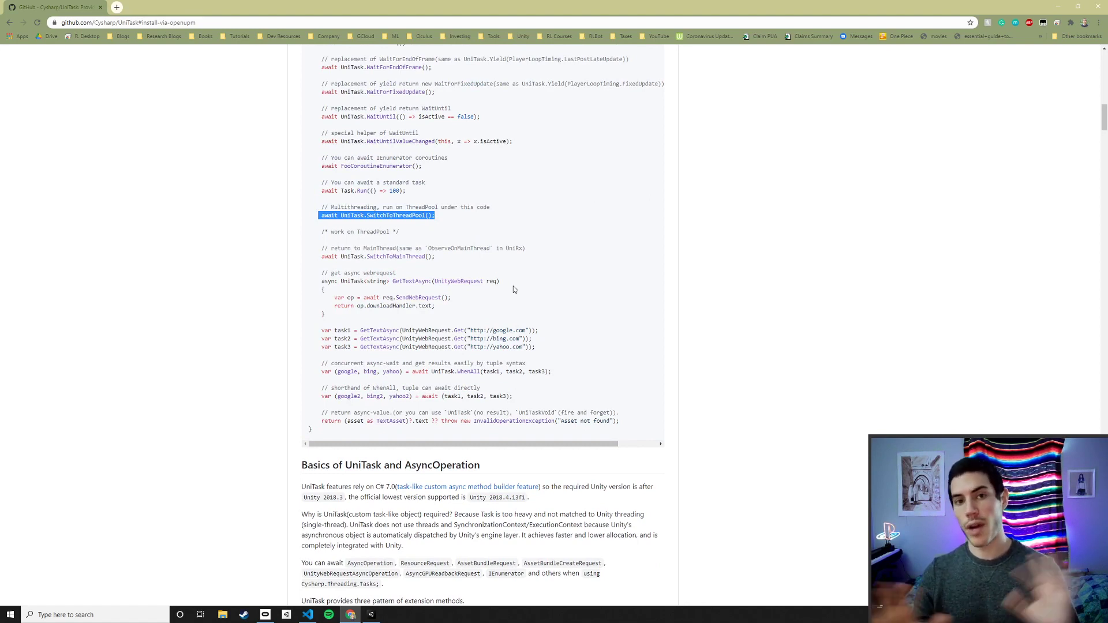
{"action": "left_click", "coordinate": [373, 615]}
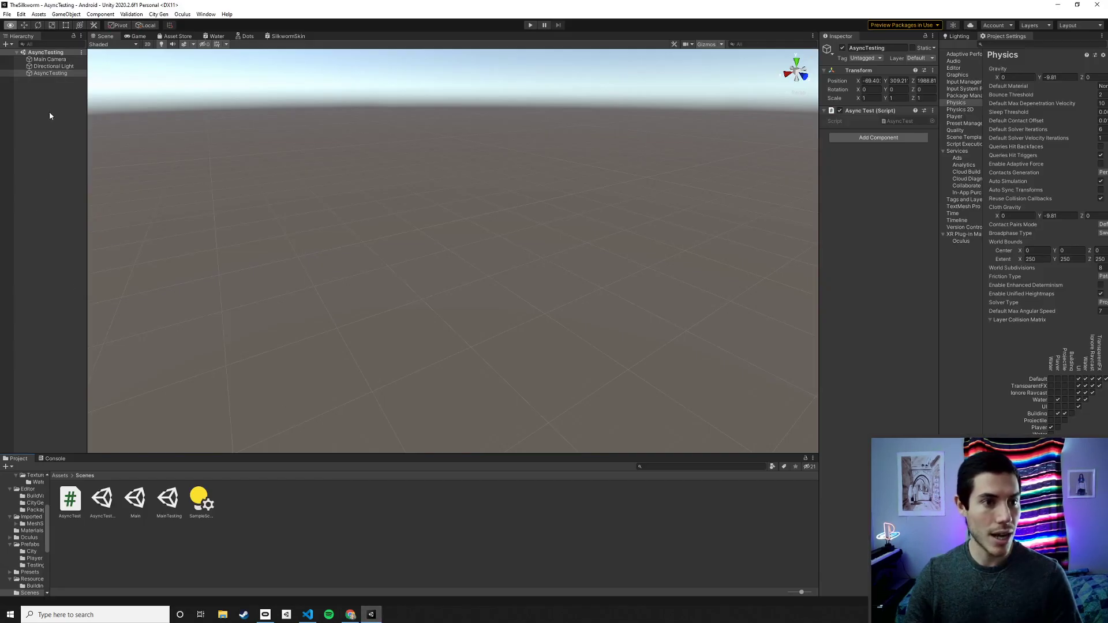
- Deselect the scene object in Unity and switch to AsyncTest.cs in Visual Studio Code
{"action": "left_click", "coordinate": [49, 115]}
{"action": "key", "text": "alt+Tab"}
{"action": "key", "text": "alt+Tab"}
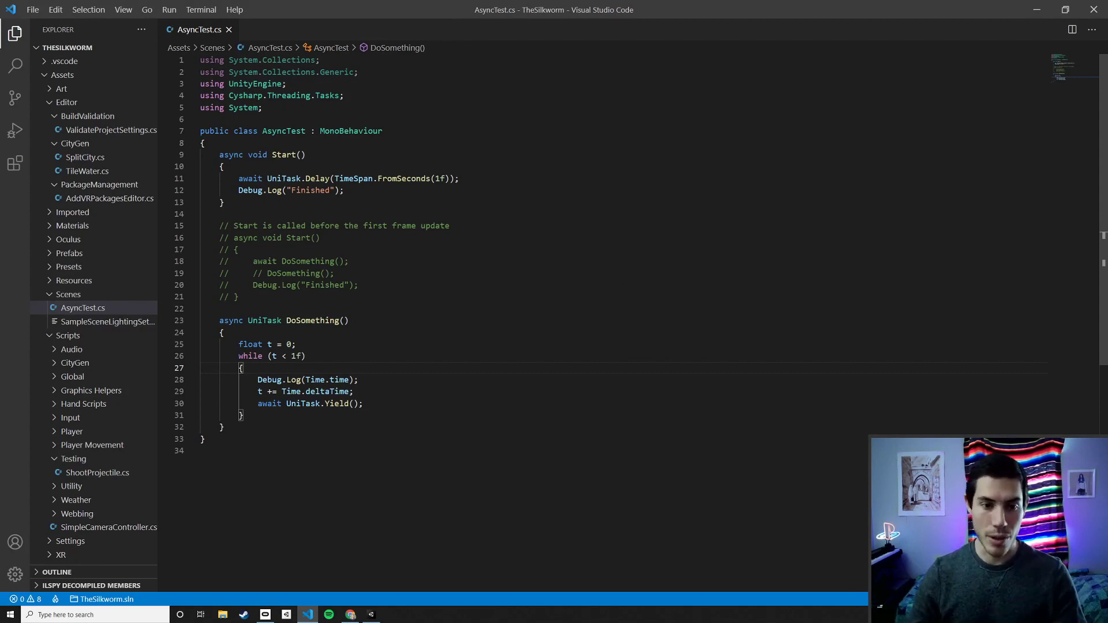
- Highlight the async, await and UniTask keywords in the Start method
{"action": "left_click", "coordinate": [231, 155]}
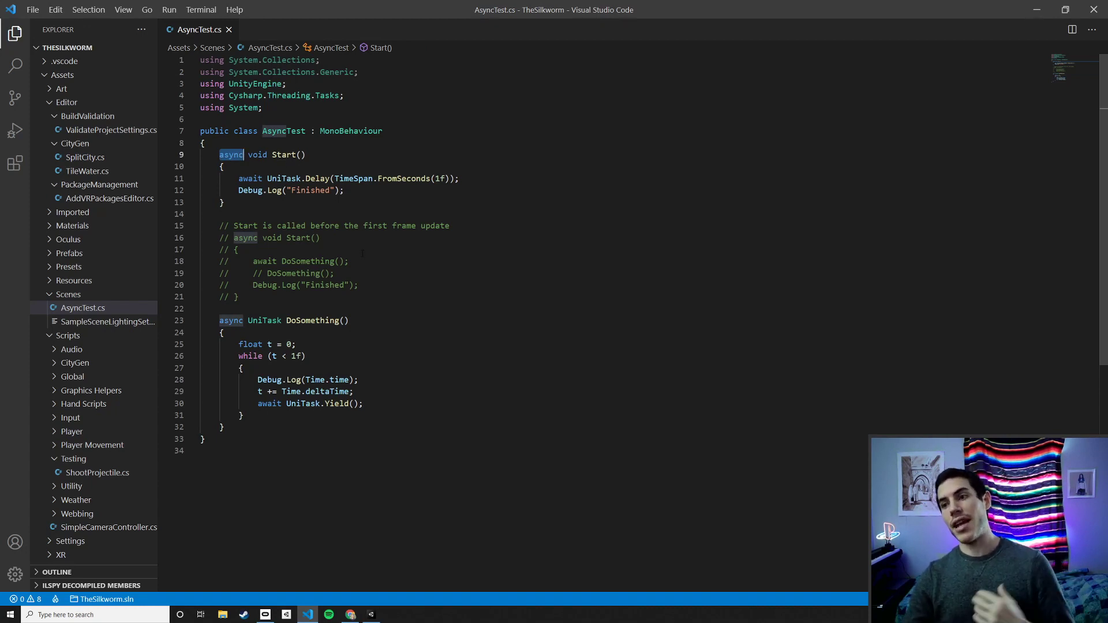
{"action": "double_click", "coordinate": [231, 154]}
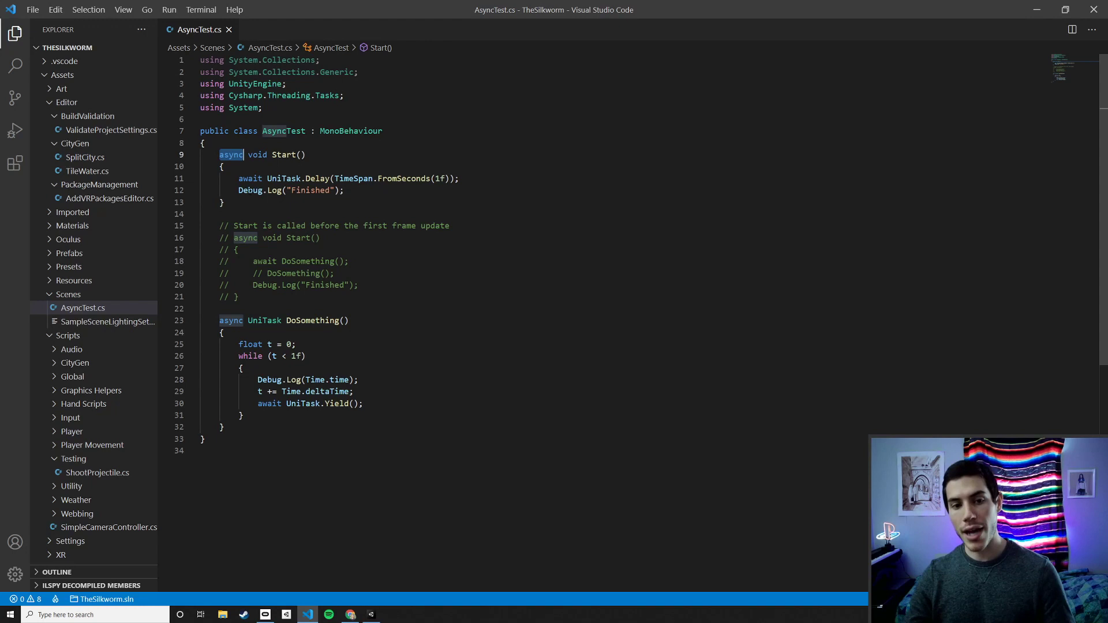
{"action": "double_click", "coordinate": [251, 178]}
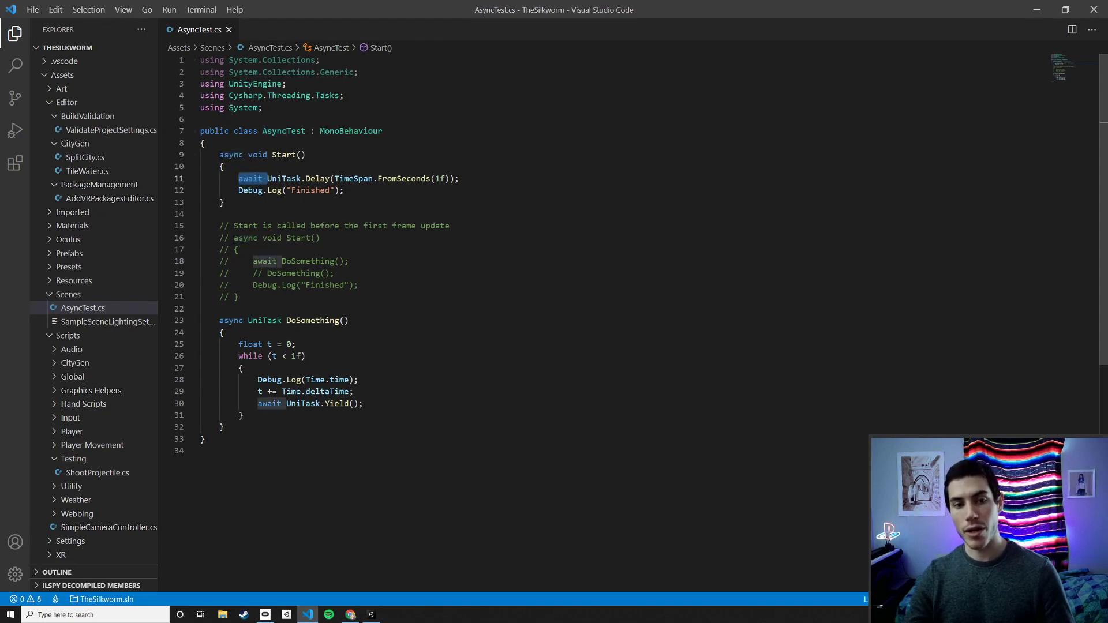
{"action": "double_click", "coordinate": [232, 154]}
{"action": "double_click", "coordinate": [283, 179]}
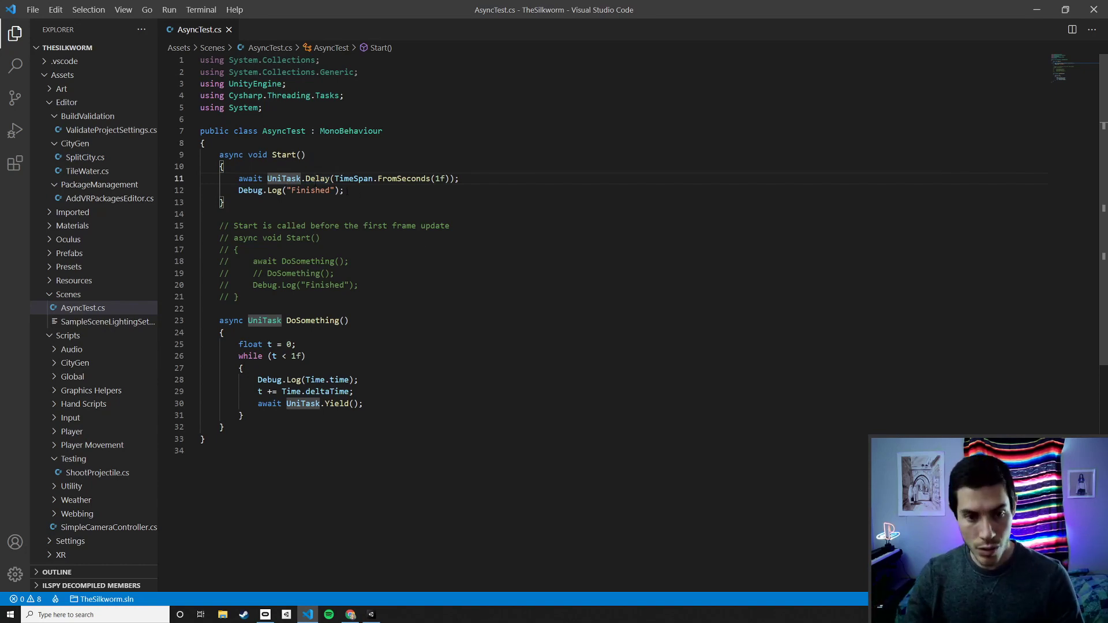
- Select the UniTask.Delay call on line 11 and the Debug.Log call on line 12
{"action": "key", "text": "Down"}
{"action": "key", "text": "End"}
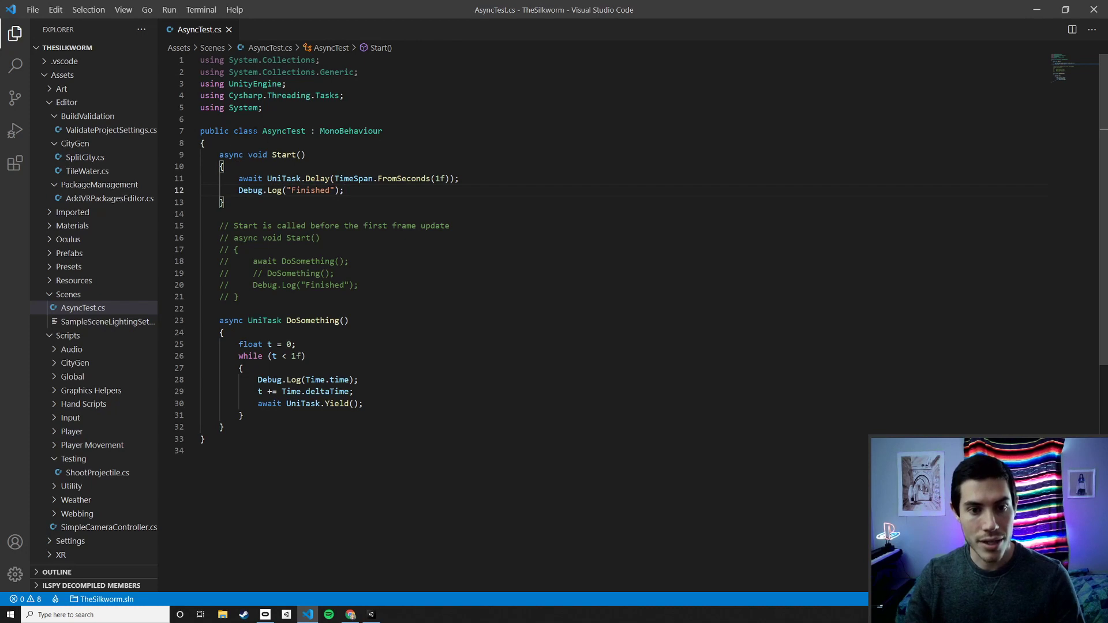
{"action": "key", "text": "Up"}
{"action": "key", "text": "Home"}
{"action": "key", "text": "ctrl+shift+Right"}
{"action": "key", "text": "ctrl+shift+Right"}
{"action": "key", "text": "ctrl+shift+Right"}
{"action": "key", "text": "ctrl+shift+Right"}
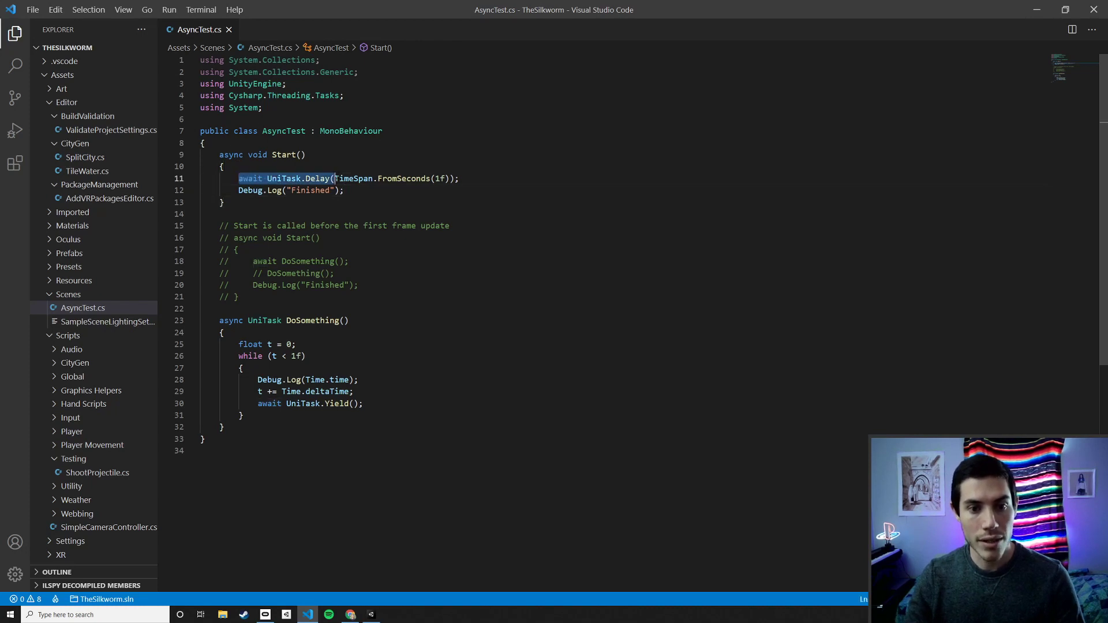
{"action": "key", "text": "ctrl+shift+Right"}
{"action": "key", "text": "ctrl+shift+Right"}
{"action": "key", "text": "ctrl+shift+Right"}
{"action": "key", "text": "ctrl+Left"}
{"action": "key", "text": "ctrl+Left"}
{"action": "key", "text": "ctrl+Left"}
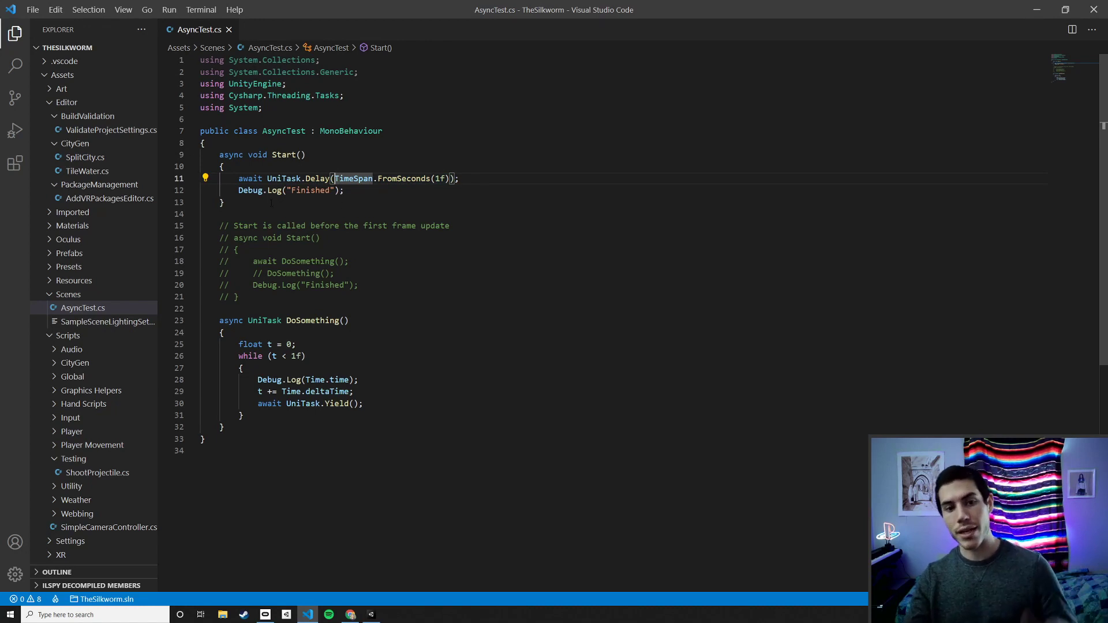
{"action": "key", "text": "Down"}
{"action": "key", "text": "Home"}
{"action": "key", "text": "shift+Right"}
{"action": "key", "text": "shift+Right"}
{"action": "key", "text": "shift+Right"}
{"action": "key", "text": "shift+Right"}
{"action": "key", "text": "shift+Right"}
{"action": "key", "text": "shift+Right"}
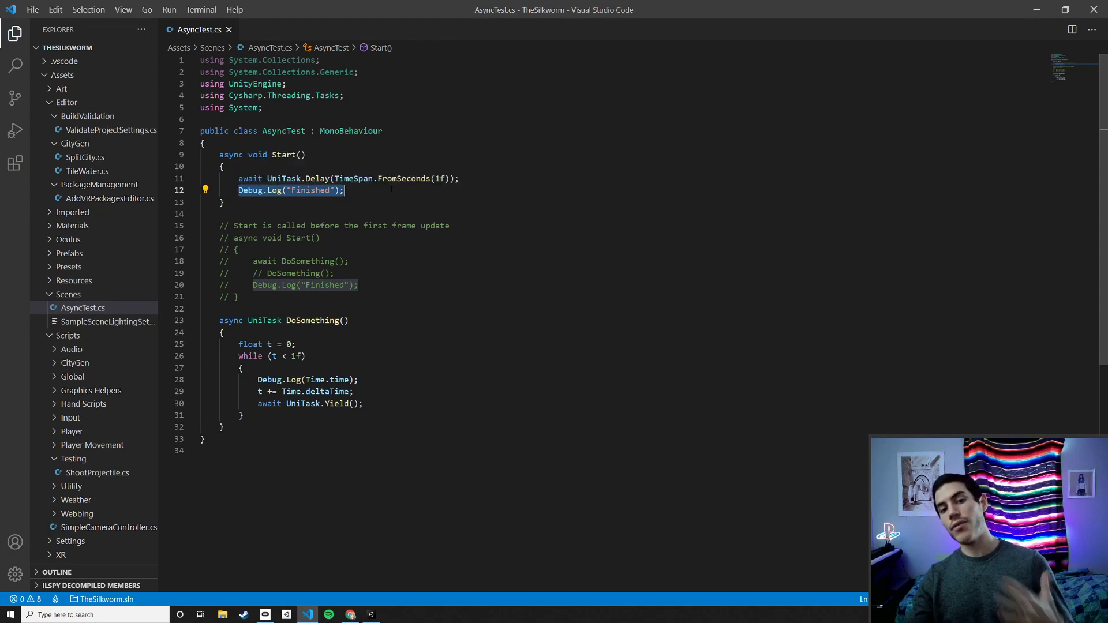
- Change line 12 to Debug.Log("Finished " + Time.time) and save the script
{"action": "left_click", "coordinate": [333, 190]}
{"action": "type", "text": "\""}
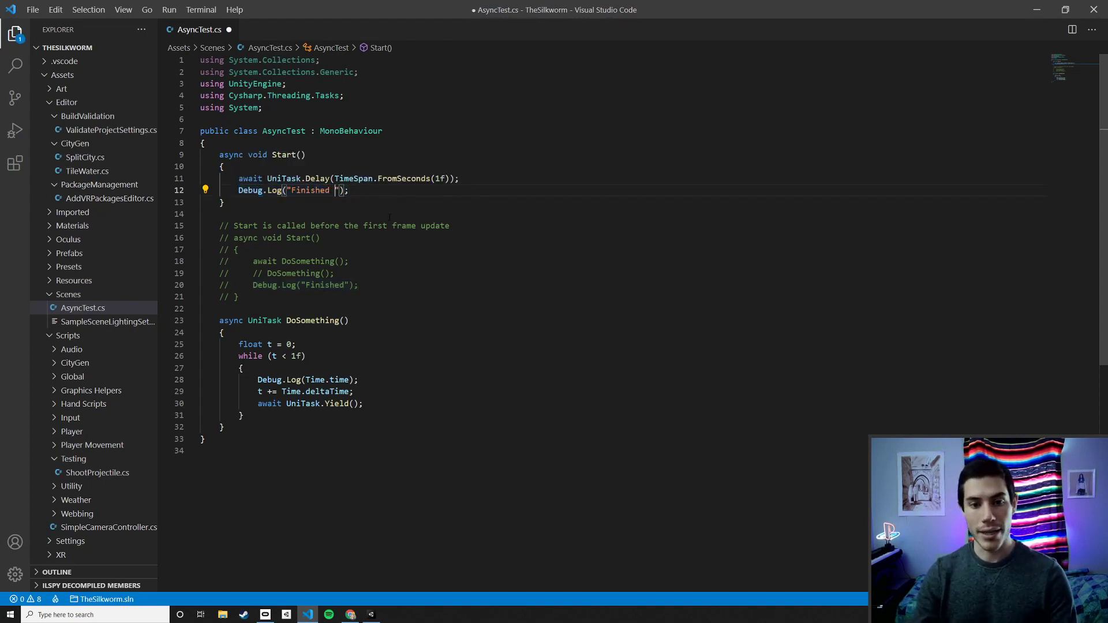
{"action": "type", "text": " +"}
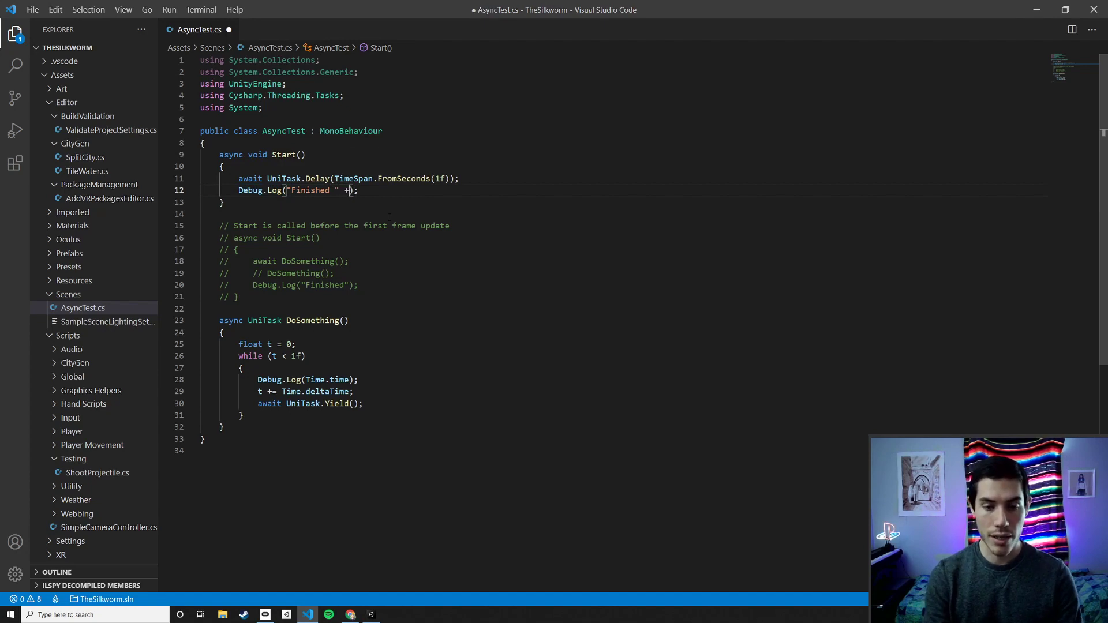
{"action": "type", "text": " Time.t"}
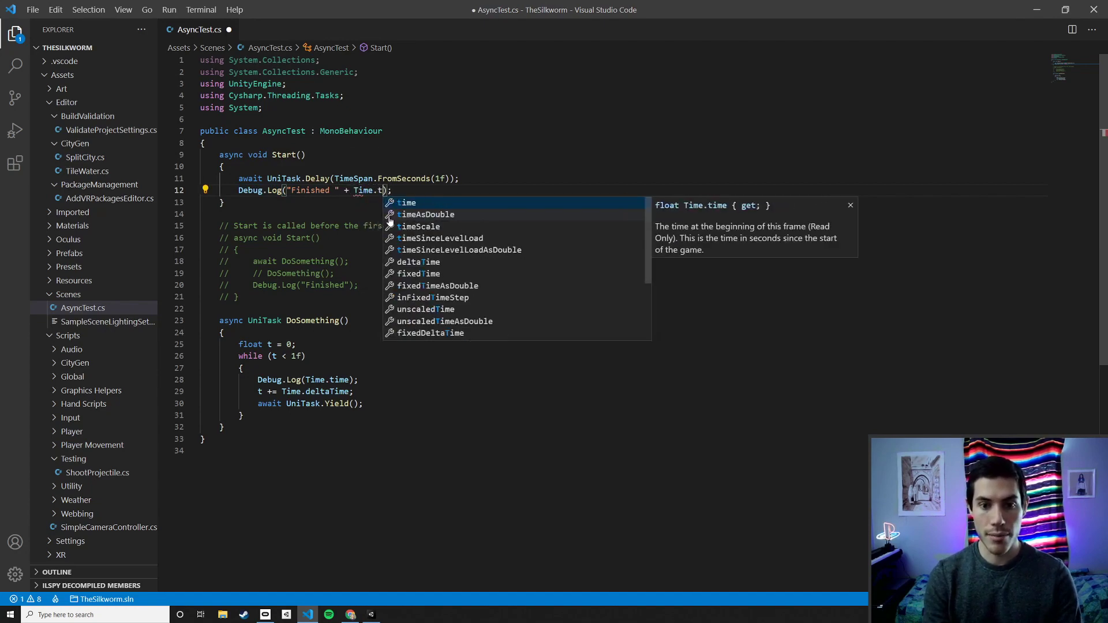
{"action": "type", "text": "ime"}
{"action": "left_click", "coordinate": [437, 237]}
{"action": "key", "text": "ctrl+s"}
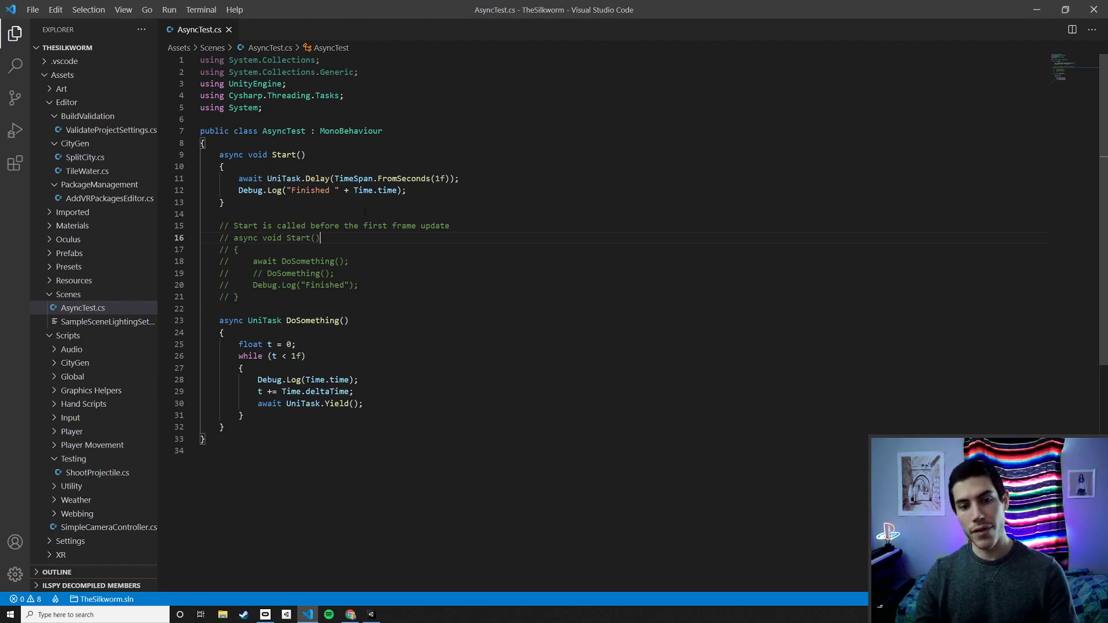
{"action": "key", "text": "alt+Tab"}
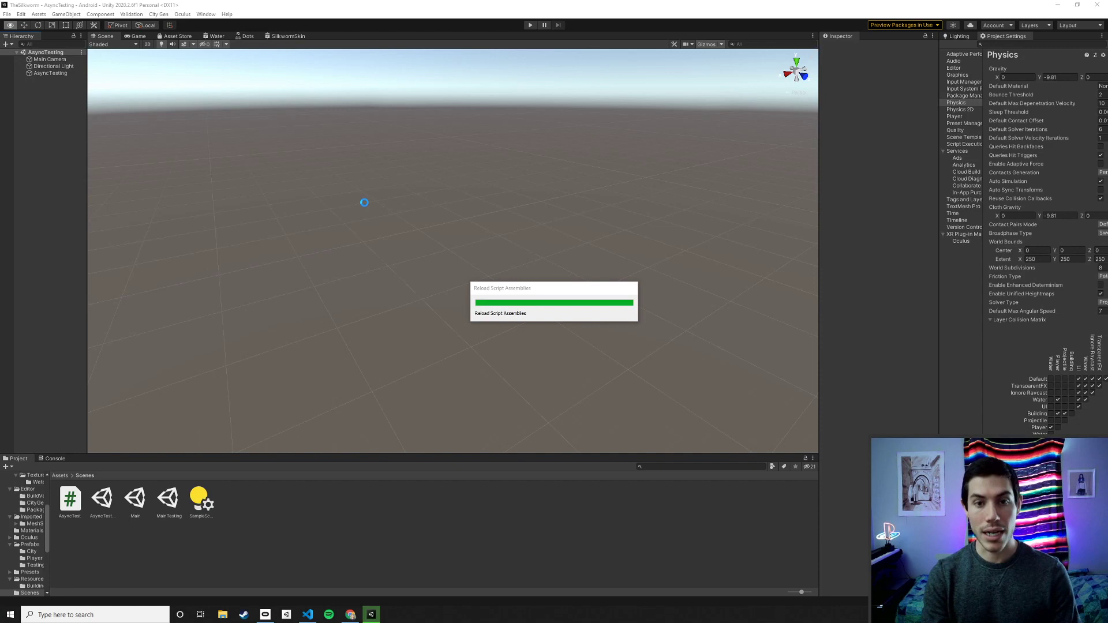
- Play the scene and view the console showing 'Finished 1.001034'
{"action": "key", "text": "ctrl+p"}
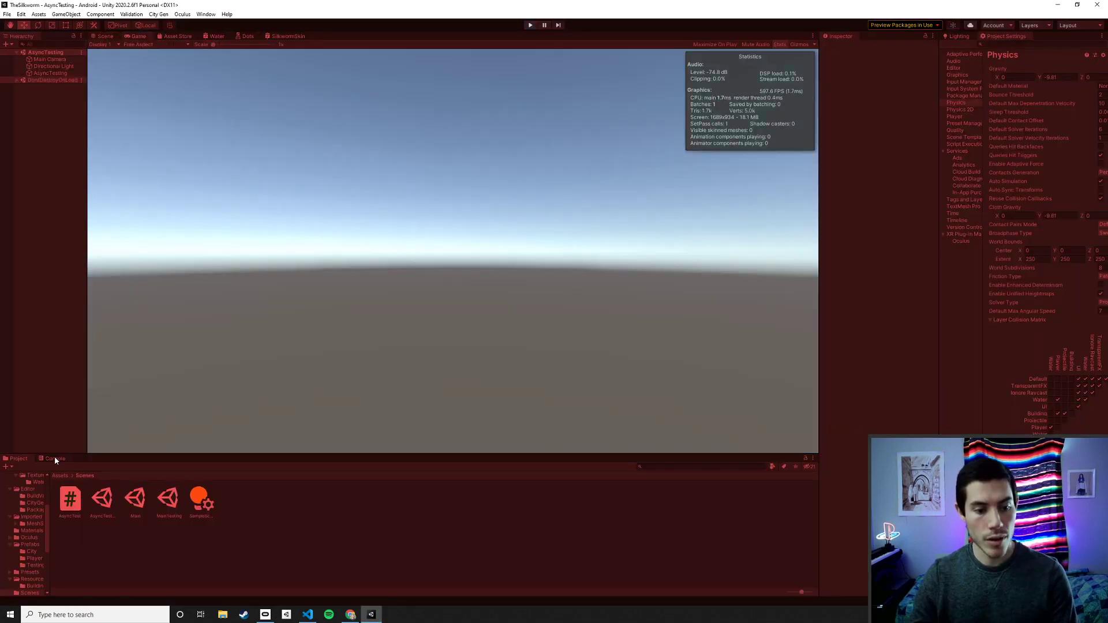
{"action": "left_click", "coordinate": [55, 458]}
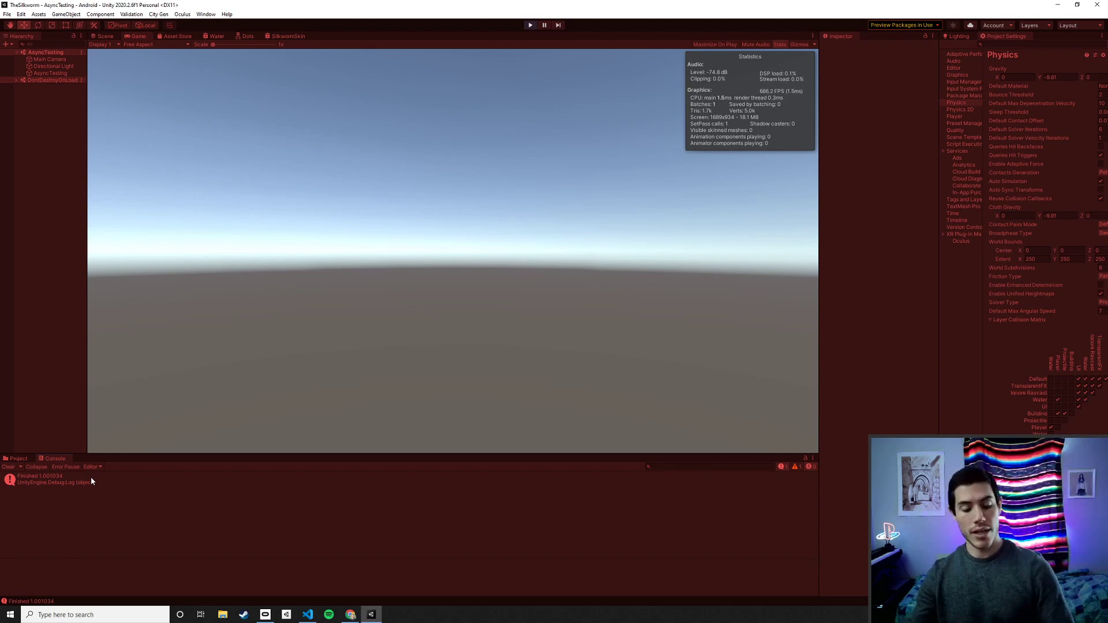
- Exit Play mode and switch back to AsyncTest.cs in Visual Studio Code
{"action": "key", "text": "ctrl+p"}
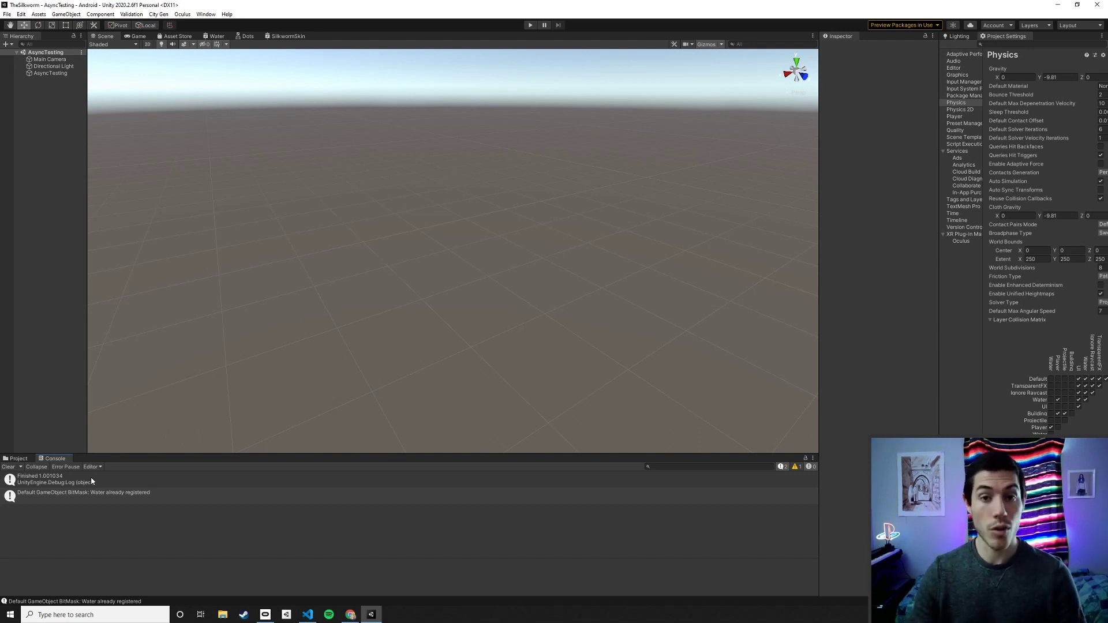
{"action": "key", "text": "alt+Tab"}
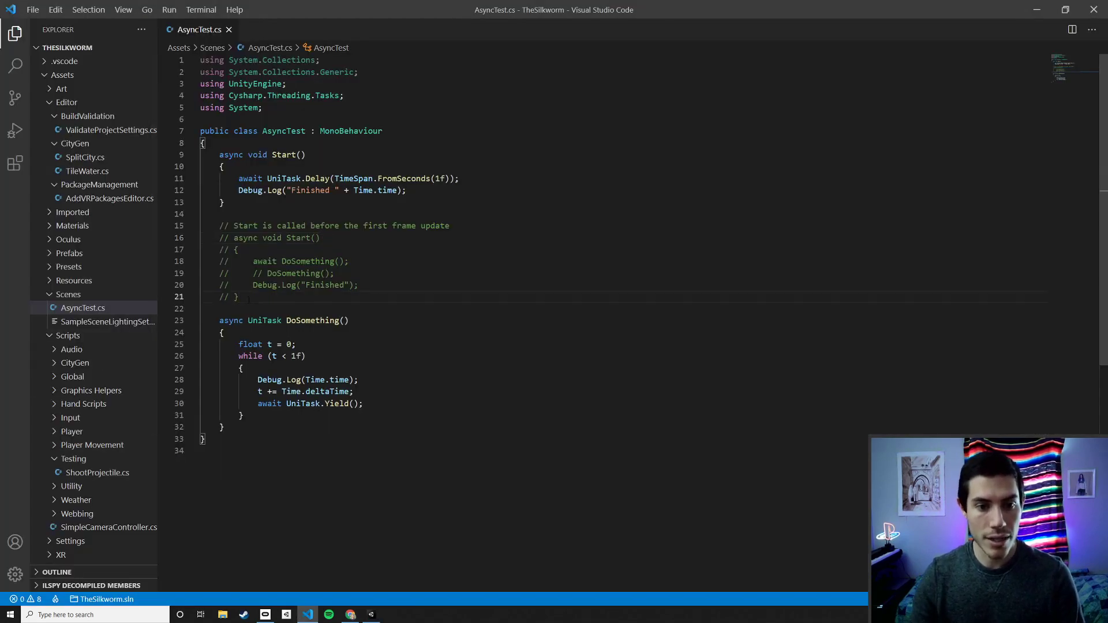
- Swap which Start version is commented out and save the script
{"action": "key", "text": "shift+Up"}
{"action": "key", "text": "shift+Up"}
{"action": "key", "text": "shift+Up"}
{"action": "key", "text": "shift+Up"}
{"action": "key", "text": "shift+Up"}
{"action": "key", "text": "ctrl+slash"}
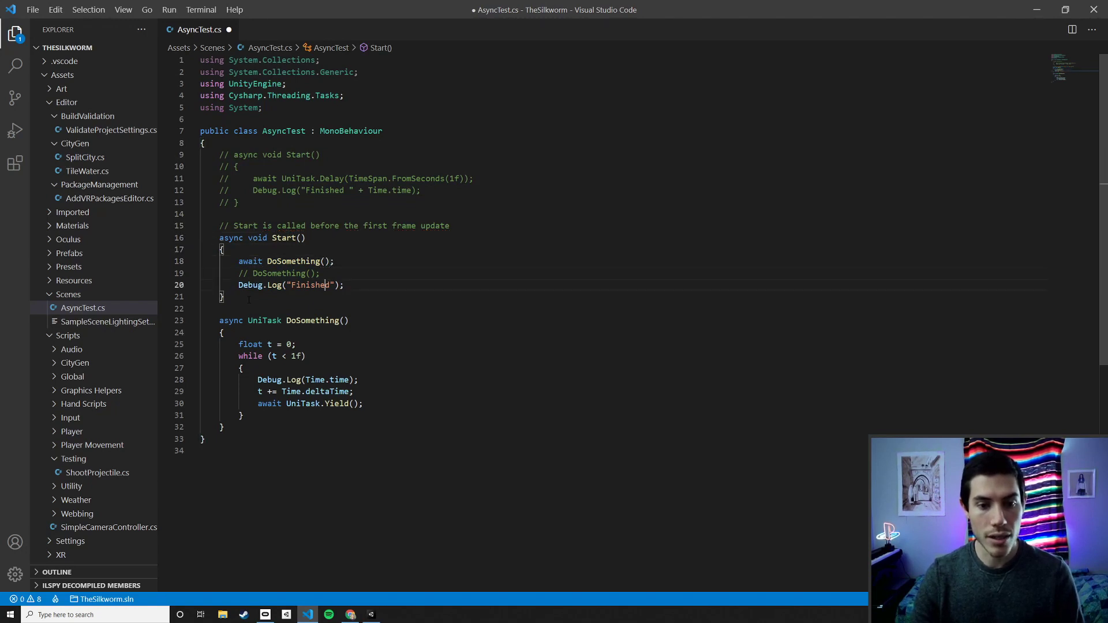
{"action": "key", "text": "Down"}
{"action": "key", "text": "Down"}
{"action": "key", "text": "ctrl+s"}
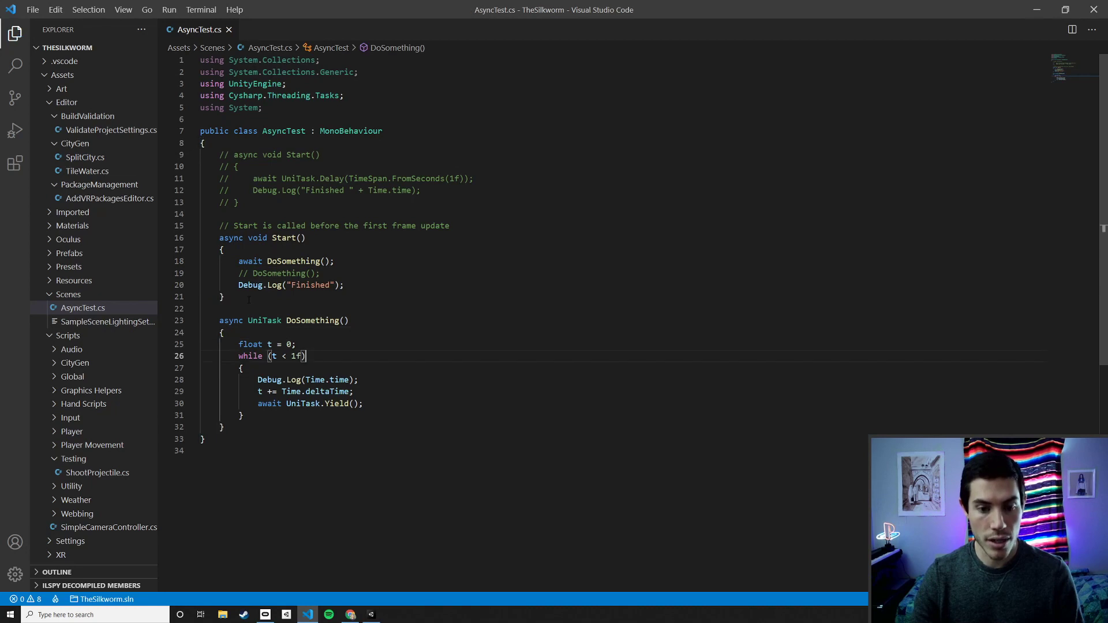
- Review the DoSomething loop, the Cysharp.Threading.Tasks using line and the old Finished log
{"action": "key", "text": "Down"}
{"action": "key", "text": "Down"}
{"action": "key", "text": "Down"}
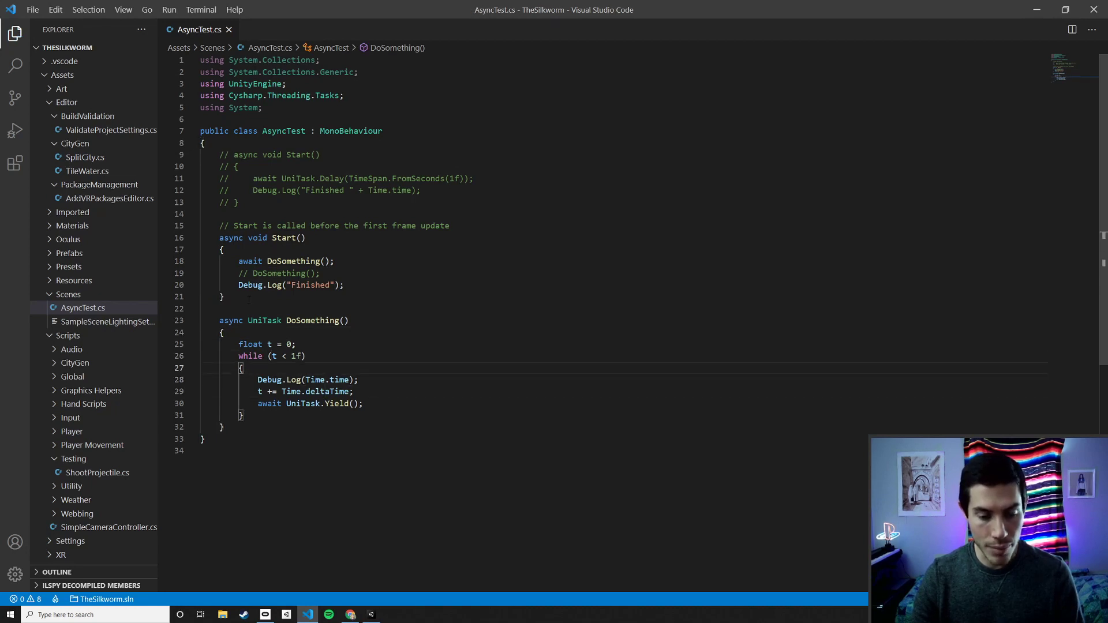
{"action": "scroll", "coordinate": [249, 298], "scroll_direction": "down", "scroll_amount": 1}
{"action": "key", "text": "ctrl+Left"}
{"action": "key", "text": "ctrl+Left"}
{"action": "key", "text": "ctrl+Left"}
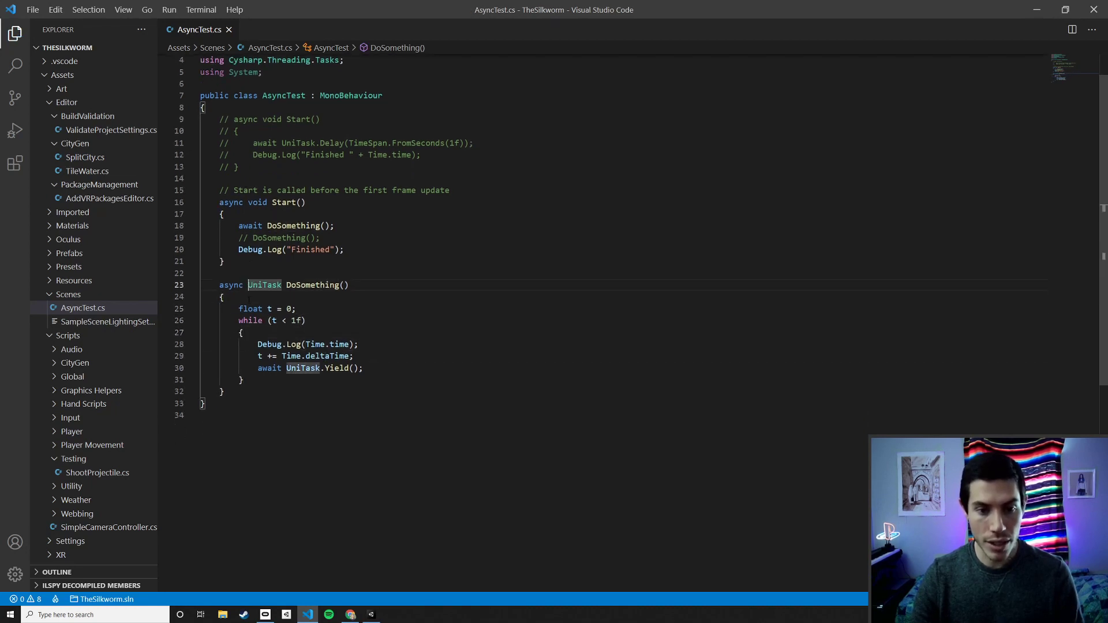
{"action": "key", "text": "Up"}
{"action": "key", "text": "Up"}
{"action": "key", "text": "Up"}
{"action": "key", "text": "Up"}
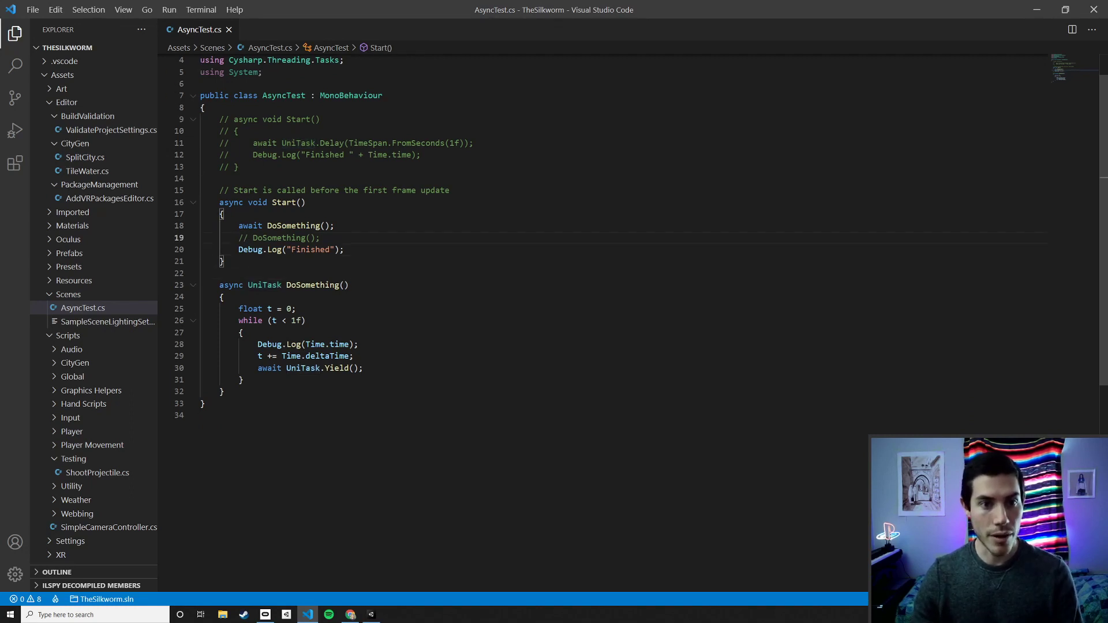
{"action": "left_click_drag", "start_coordinate": [200, 60], "coordinate": [298, 60]}
{"action": "left_click", "coordinate": [346, 154]}
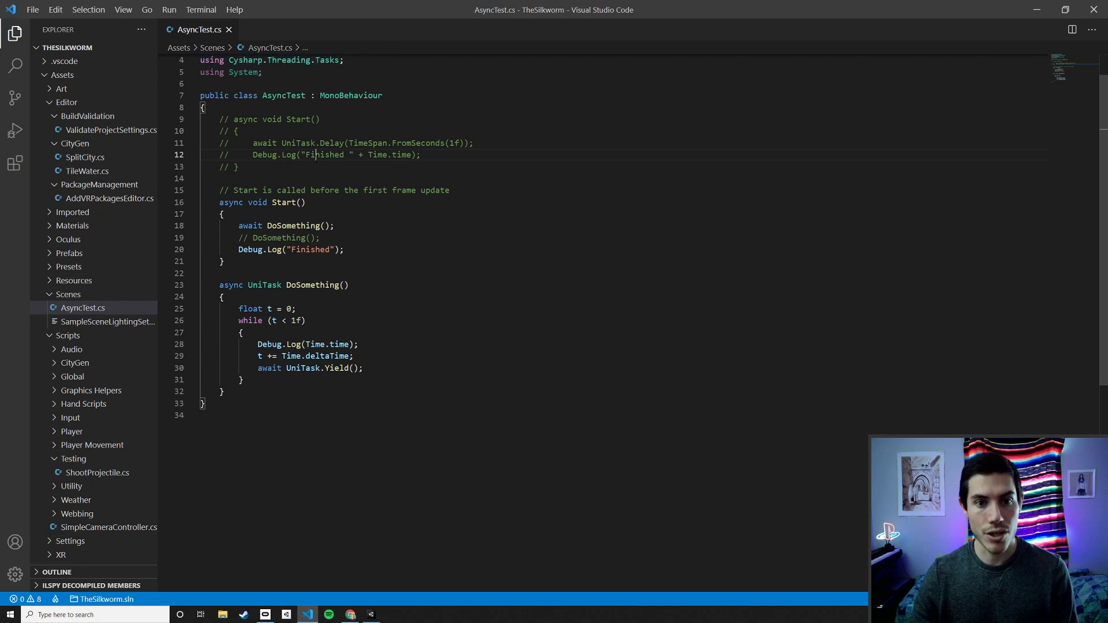
{"action": "scroll", "coordinate": [554, 260], "scroll_direction": "down", "scroll_amount": 1}
{"action": "left_click", "coordinate": [281, 289]}
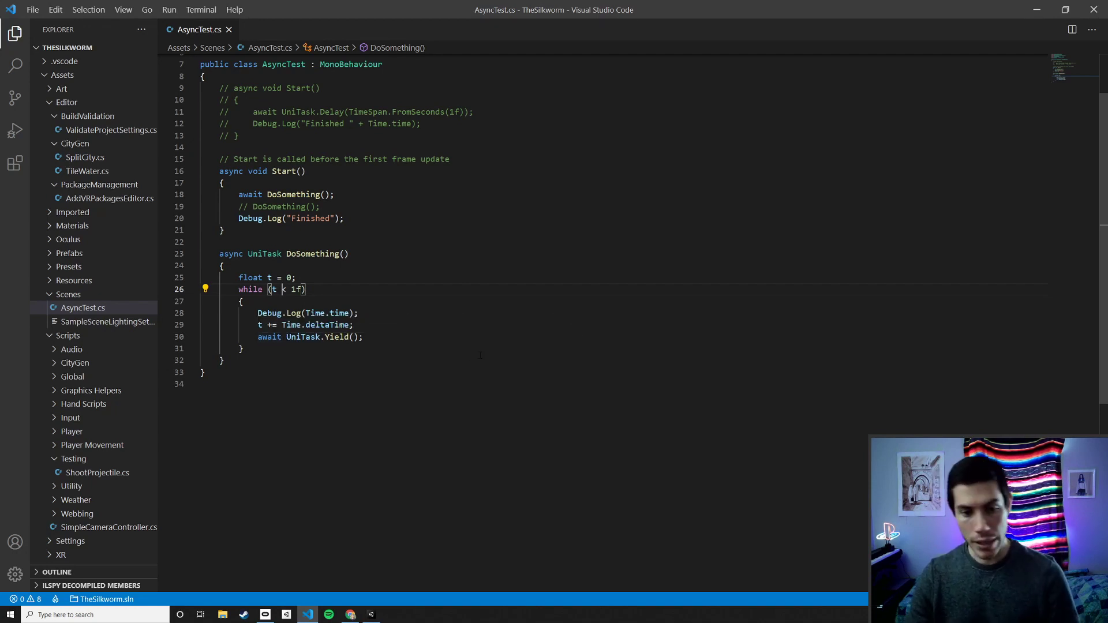
- Check the Unity console output and return to AsyncTest.cs
{"action": "key", "text": "alt+Tab"}
{"action": "key", "text": "ctrl+p"}
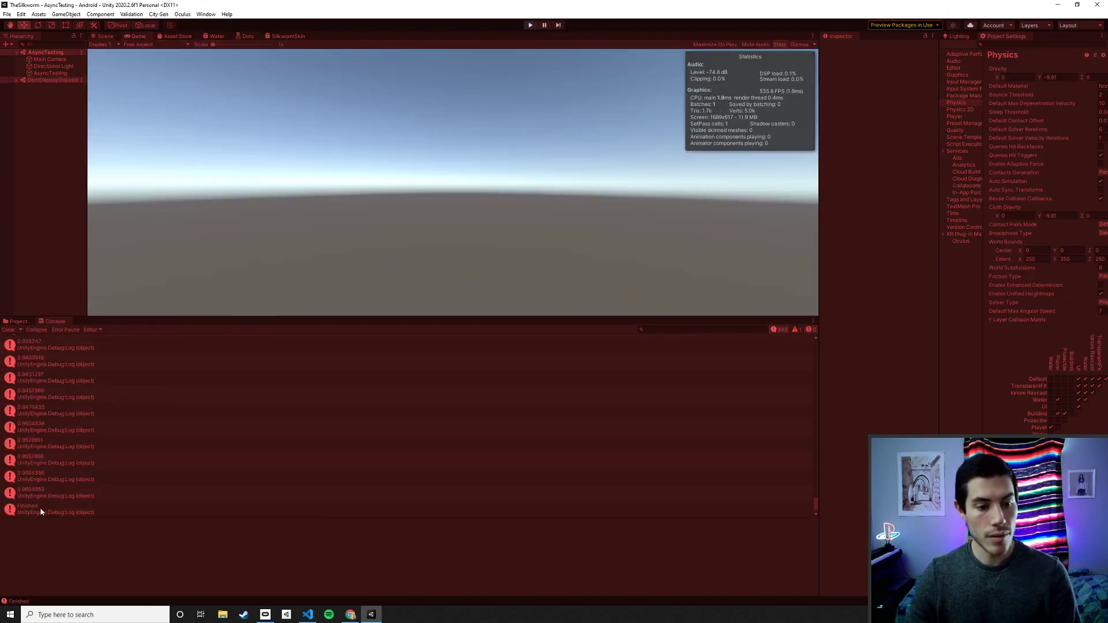
{"action": "key", "text": "alt+Tab"}
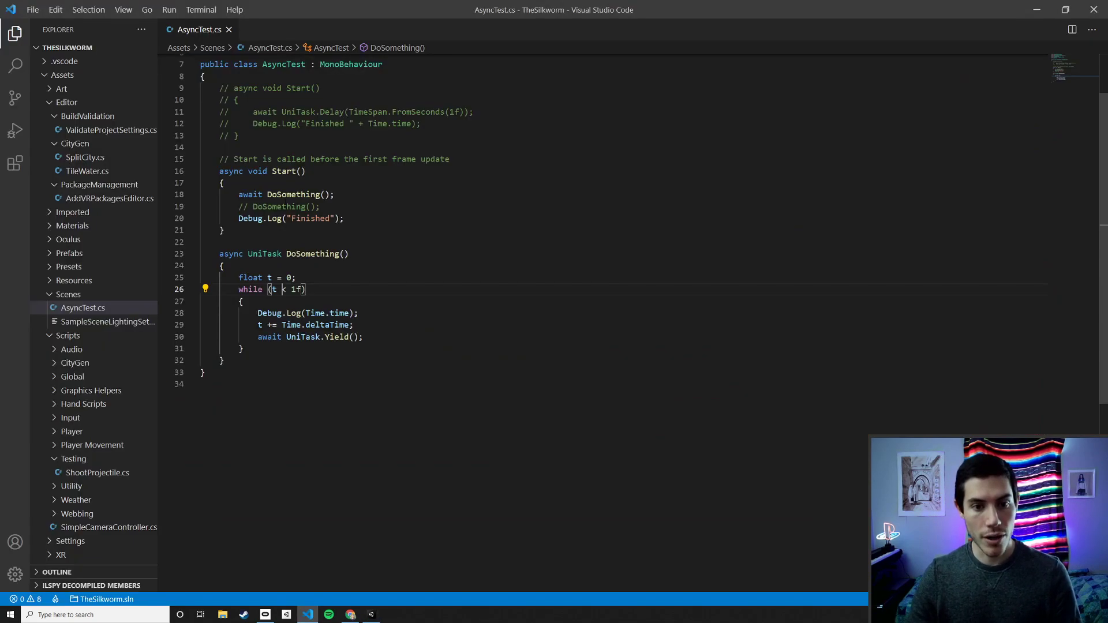
- Highlight the Finished log, awaited DoSomething call and deltaTime increment, then place the caret on the await line
{"action": "left_click_drag", "start_coordinate": [234, 218], "coordinate": [344, 218]}
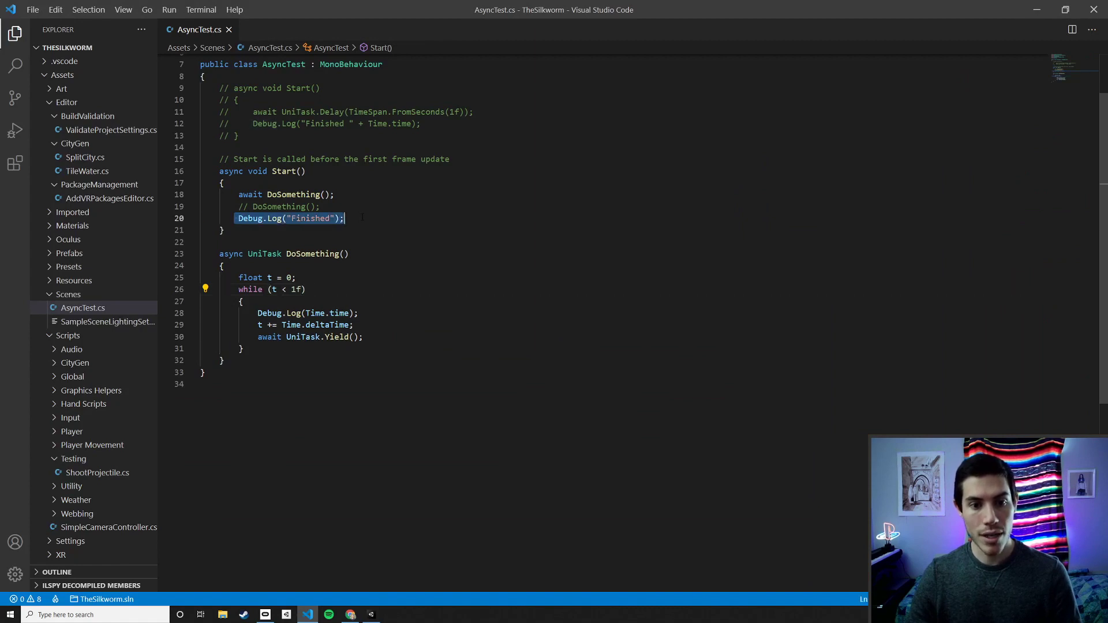
{"action": "left_click_drag", "start_coordinate": [267, 194], "coordinate": [335, 194]}
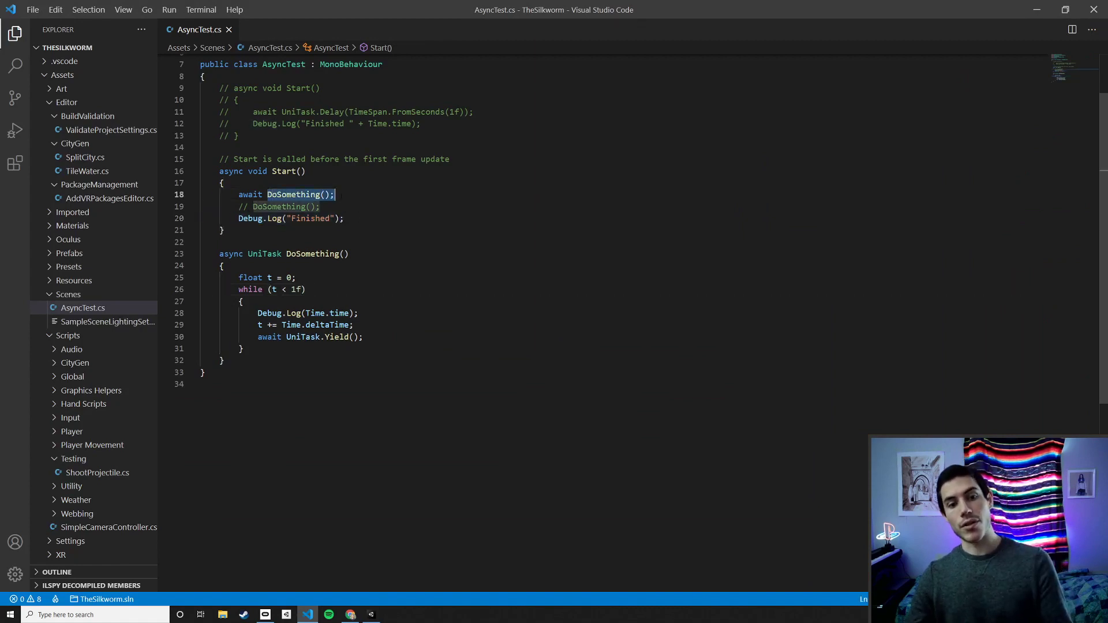
{"action": "left_click_drag", "start_coordinate": [236, 219], "coordinate": [358, 220]}
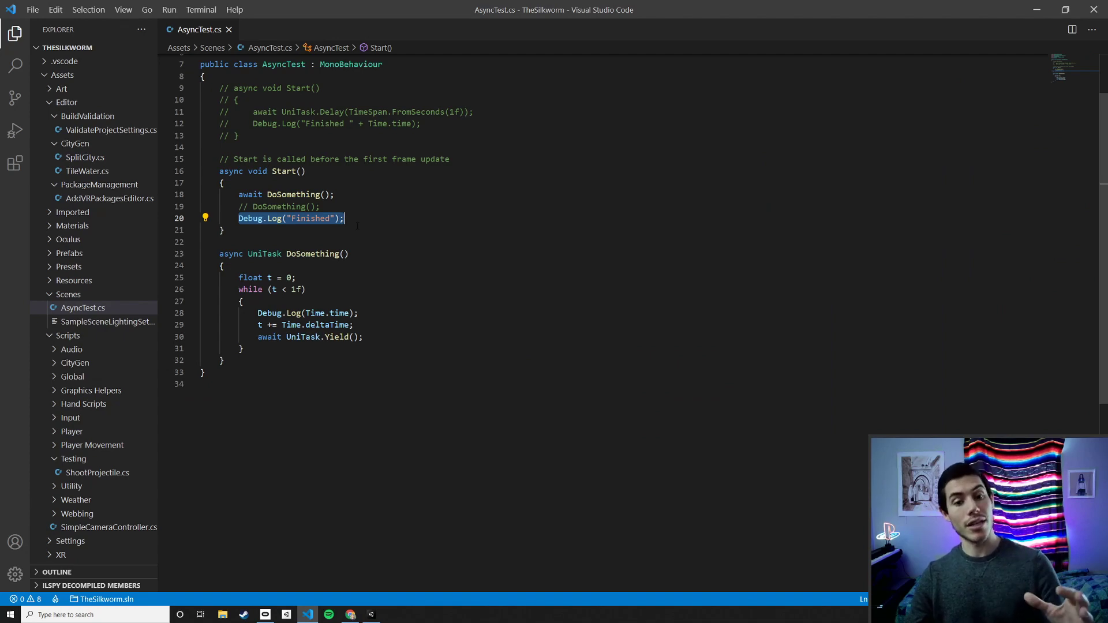
{"action": "left_click", "coordinate": [327, 325]}
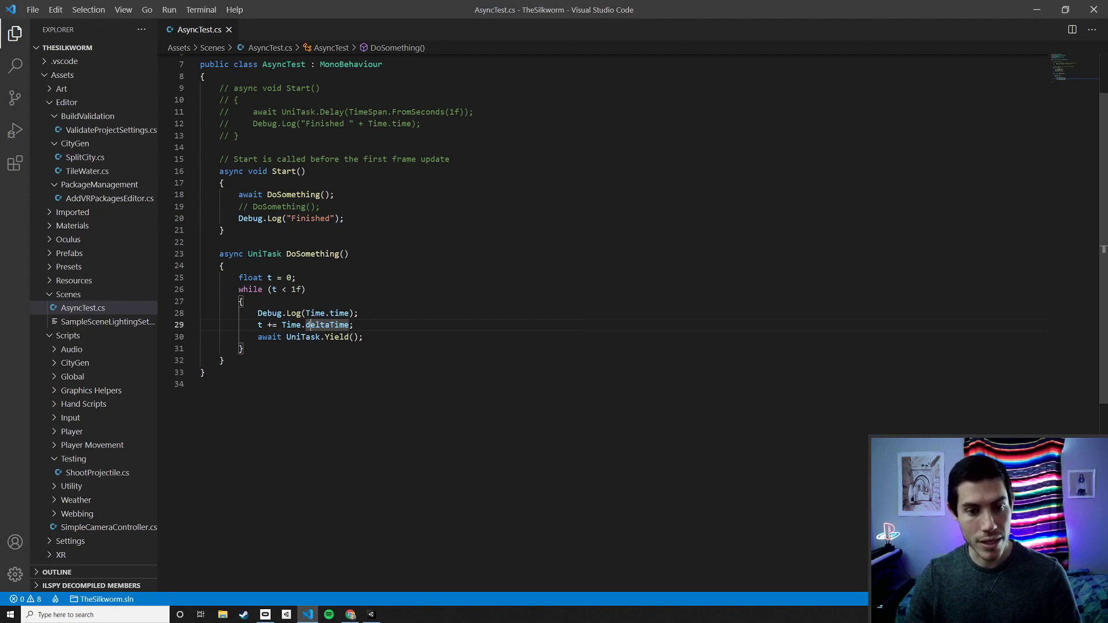
{"action": "left_click_drag", "start_coordinate": [239, 194], "coordinate": [335, 193]}
{"action": "left_click", "coordinate": [352, 242]}
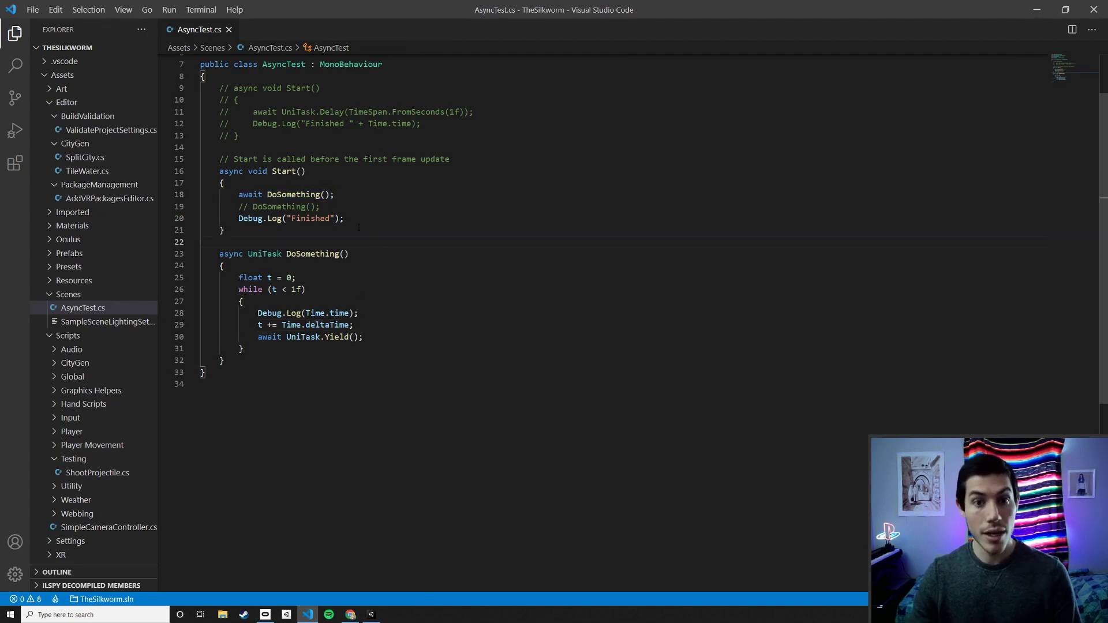
{"action": "left_click", "coordinate": [250, 194]}
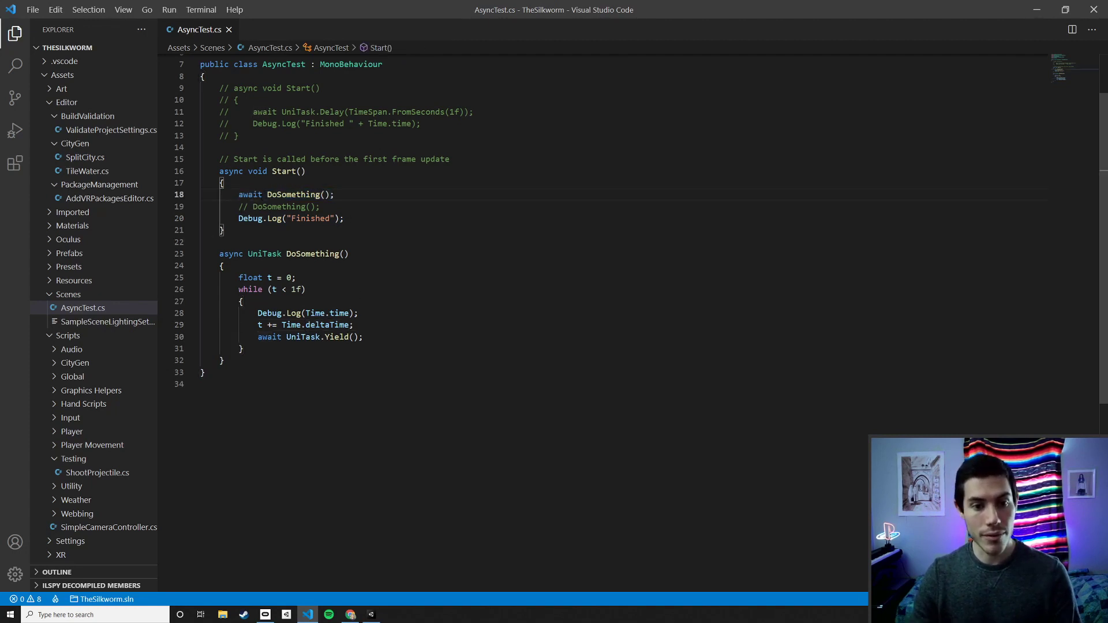
- Comment out the awaited DoSomething call in favour of the unawaited one and save
{"action": "key", "text": "ctrl+slash"}
{"action": "left_click", "coordinate": [263, 206]}
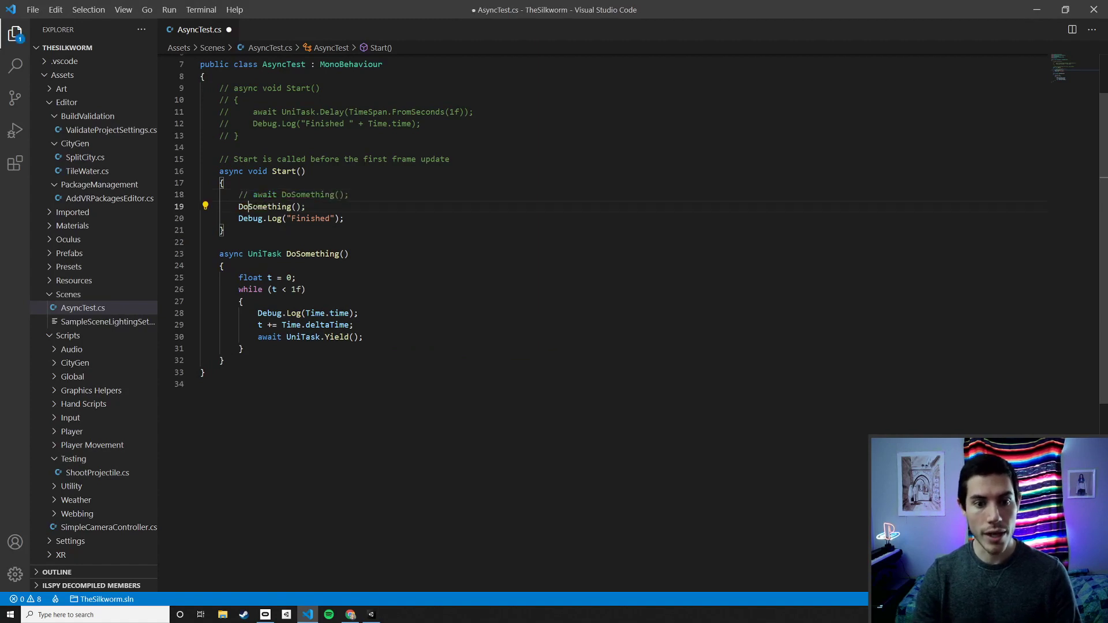
{"action": "key", "text": "ctrl+s"}
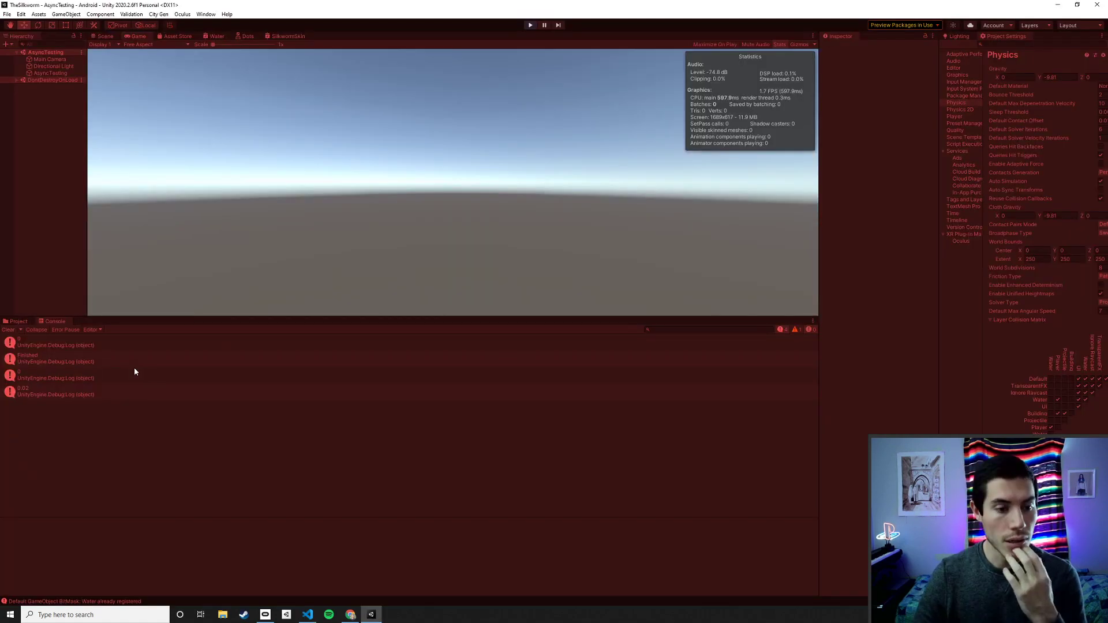
- Pause the running scene to inspect the console output, then return to the code editor
{"action": "left_click", "coordinate": [544, 25]}
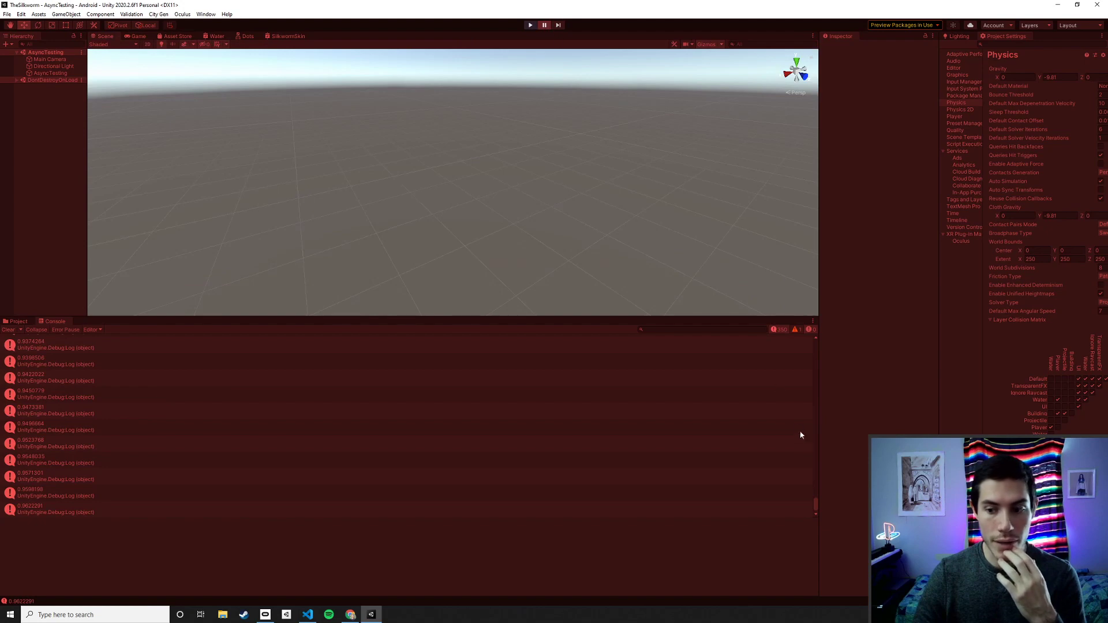
{"action": "left_click_drag", "start_coordinate": [817, 501], "coordinate": [814, 504]}
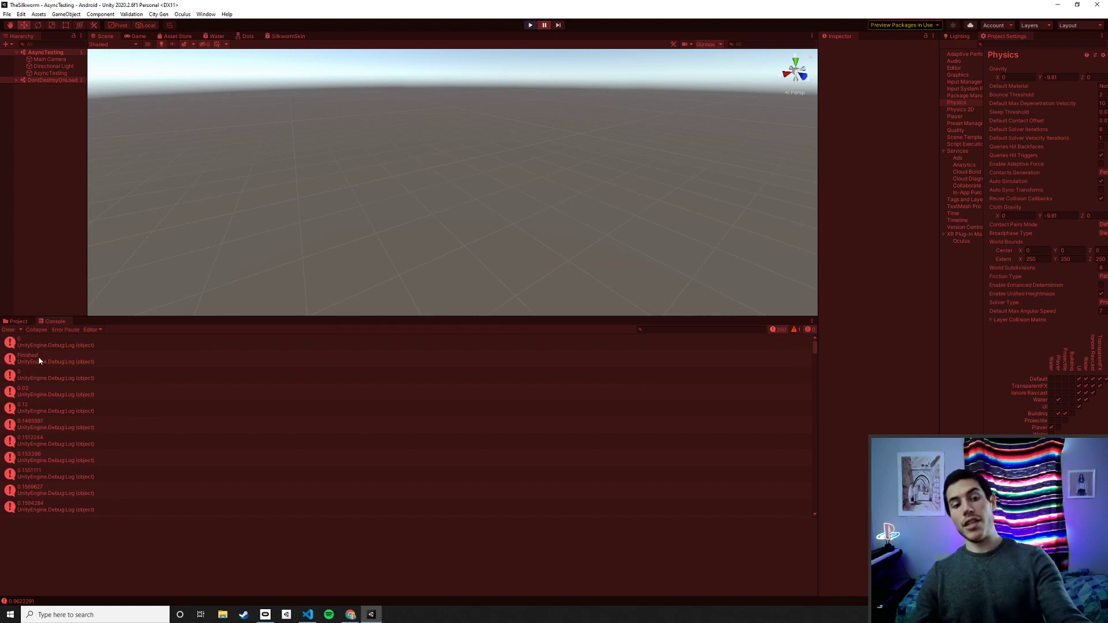
{"action": "key", "text": "alt+Tab"}
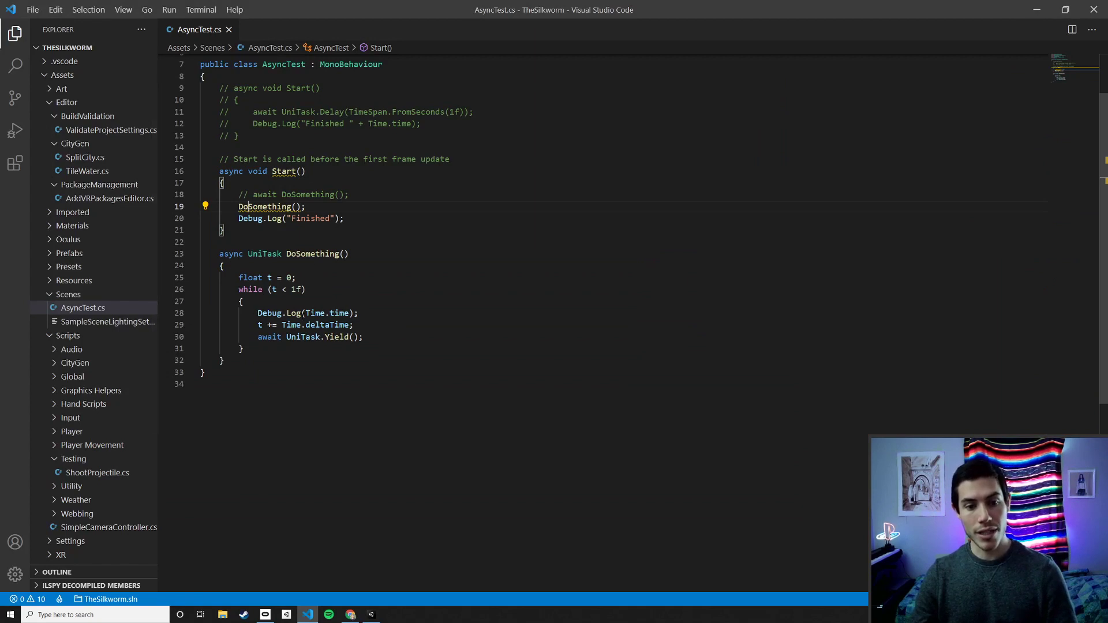
{"action": "left_click_drag", "start_coordinate": [304, 313], "coordinate": [349, 312]}
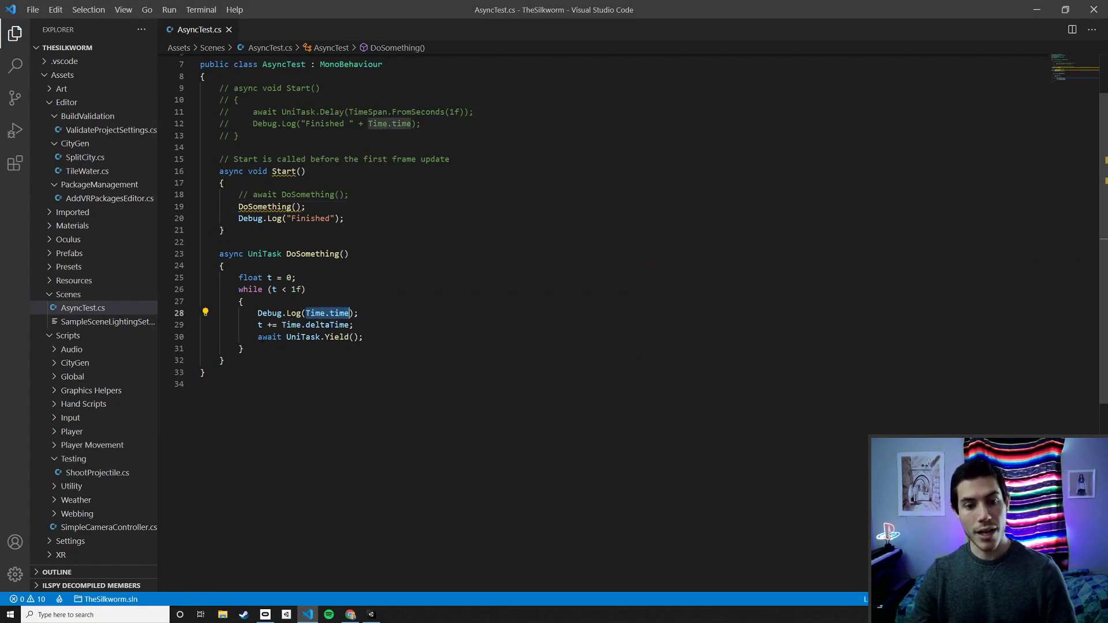
{"action": "left_click_drag", "start_coordinate": [238, 219], "coordinate": [344, 218]}
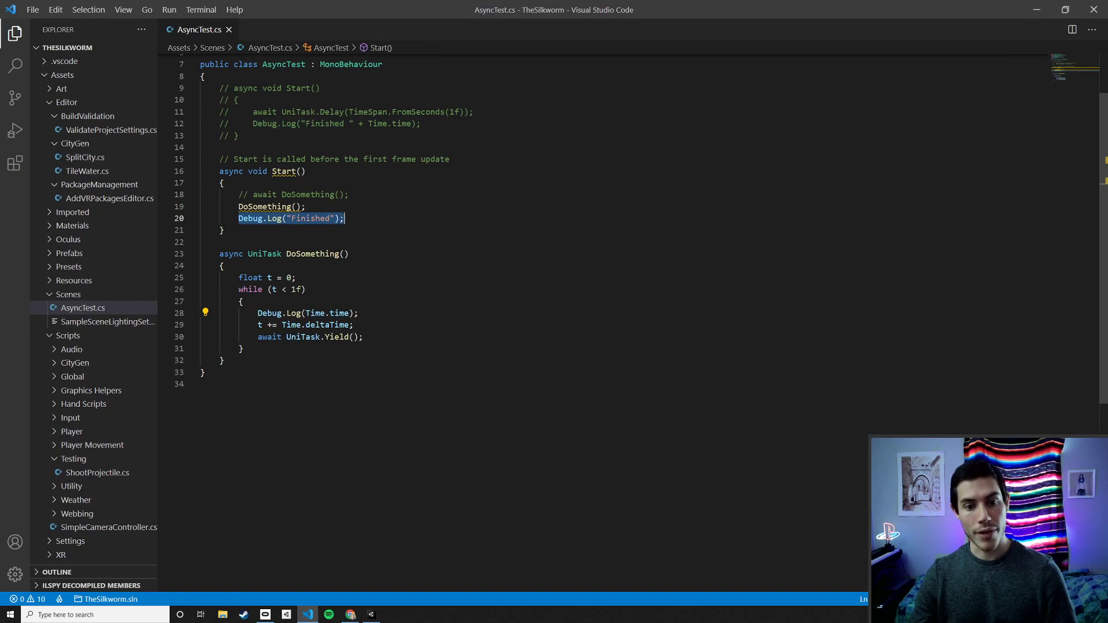
{"action": "left_click", "coordinate": [264, 206]}
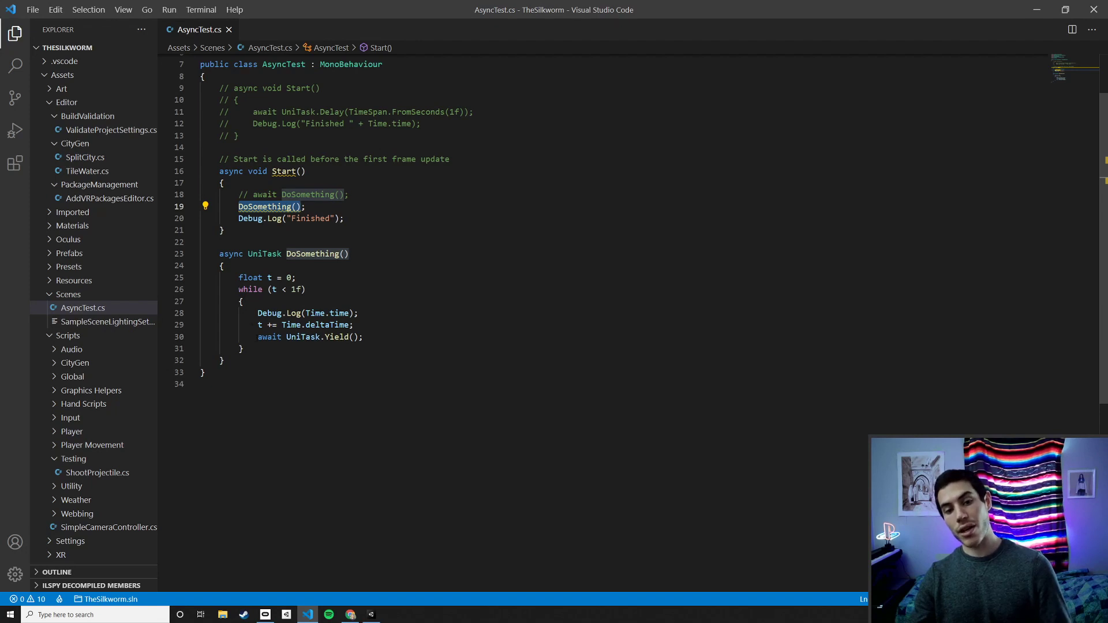
{"action": "left_click_drag", "start_coordinate": [257, 336], "coordinate": [350, 337]}
{"action": "left_click_drag", "start_coordinate": [238, 207], "coordinate": [306, 206]}
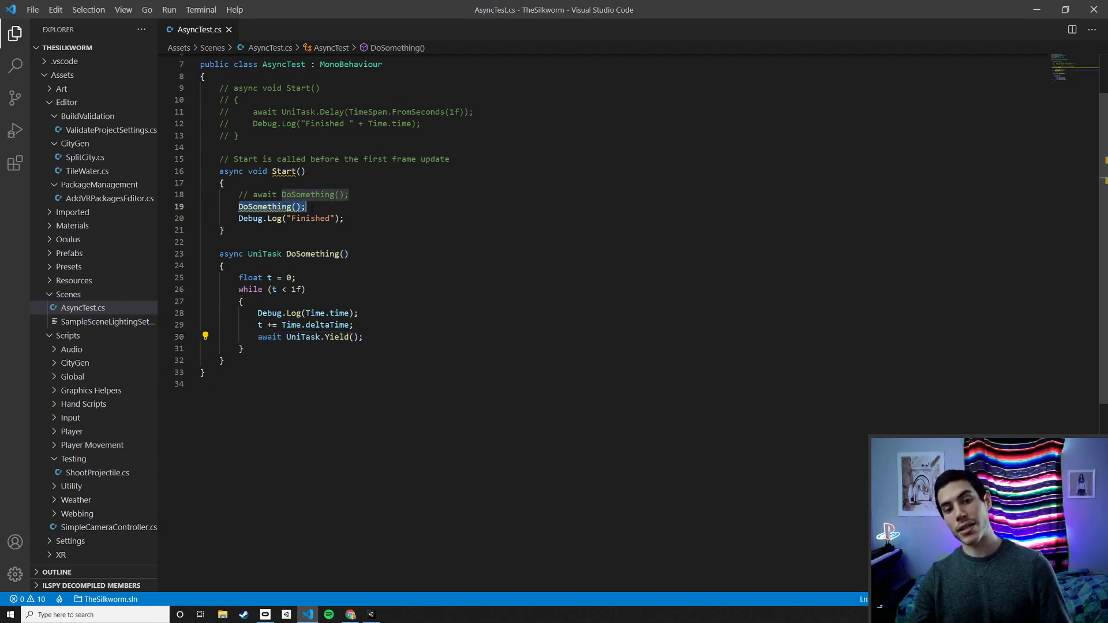